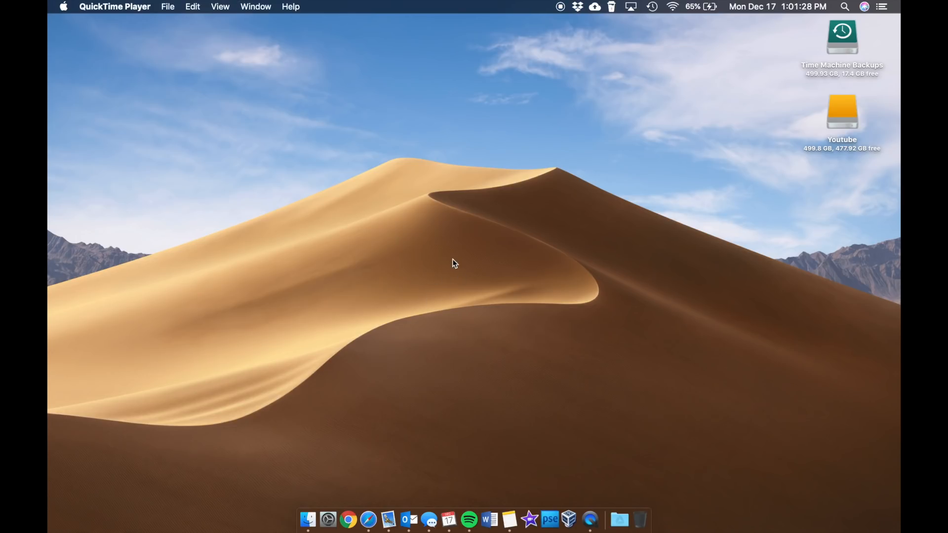
Step: Open the browser on the VirtualBox website and go to its download page
left_click(369, 461)
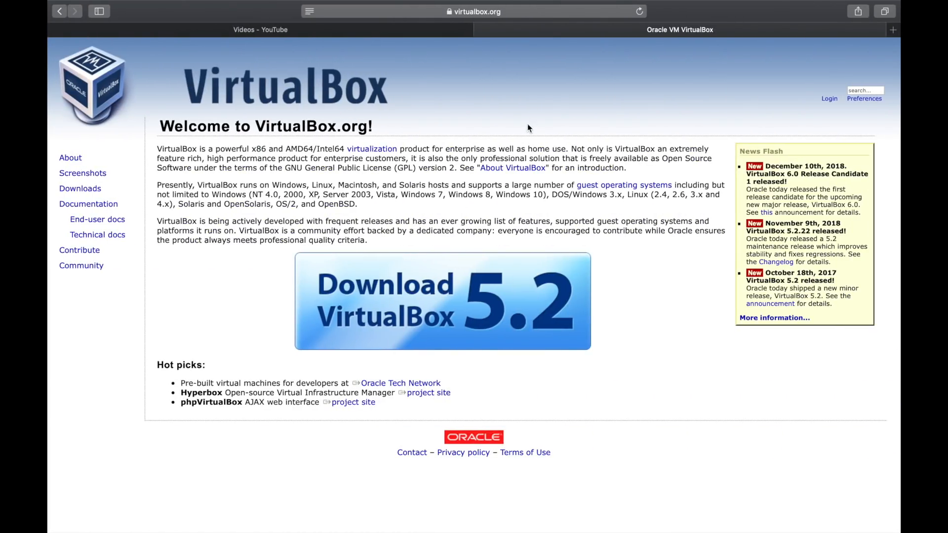
left_click_drag(254, 128, 374, 131)
left_click(436, 129)
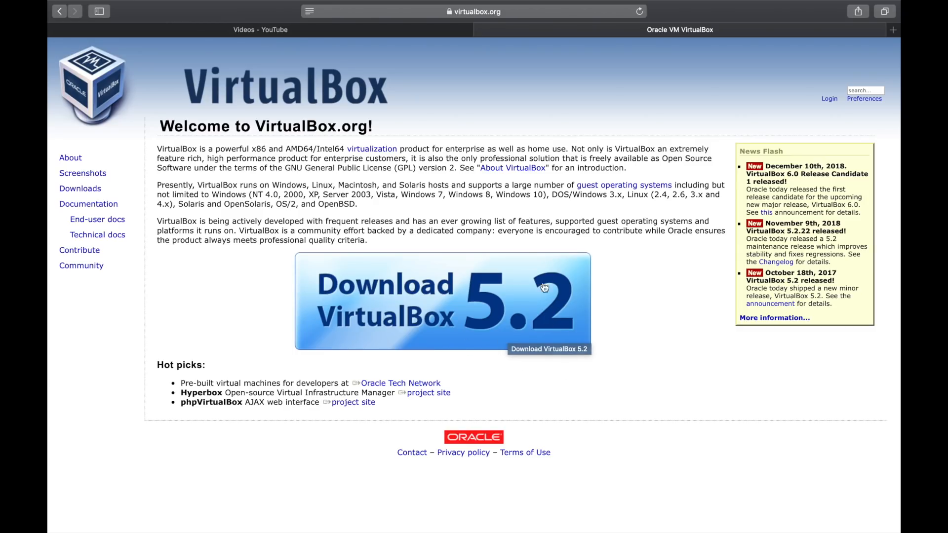
left_click(417, 296)
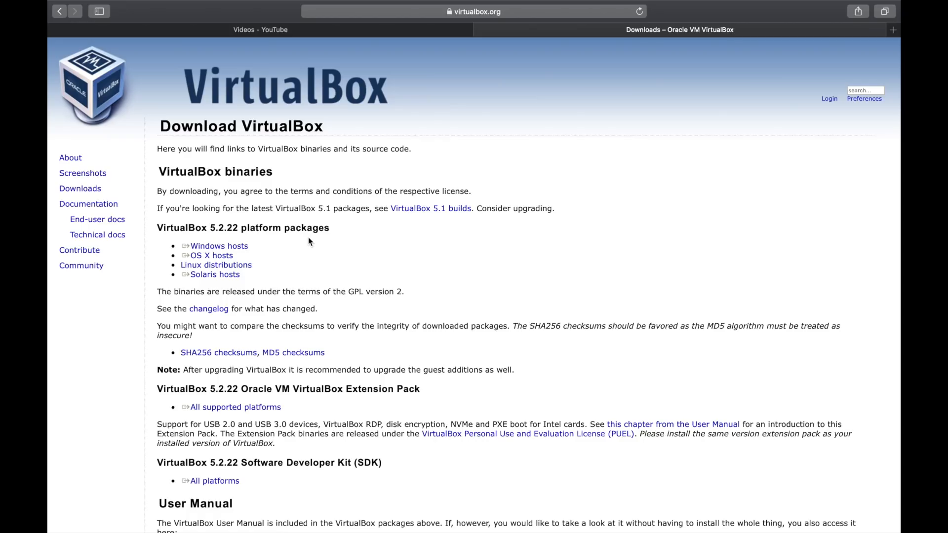
Step: Download the VirtualBox 5.2.22 package for OS X hosts
left_click(216, 256)
key("ctrl+Up")
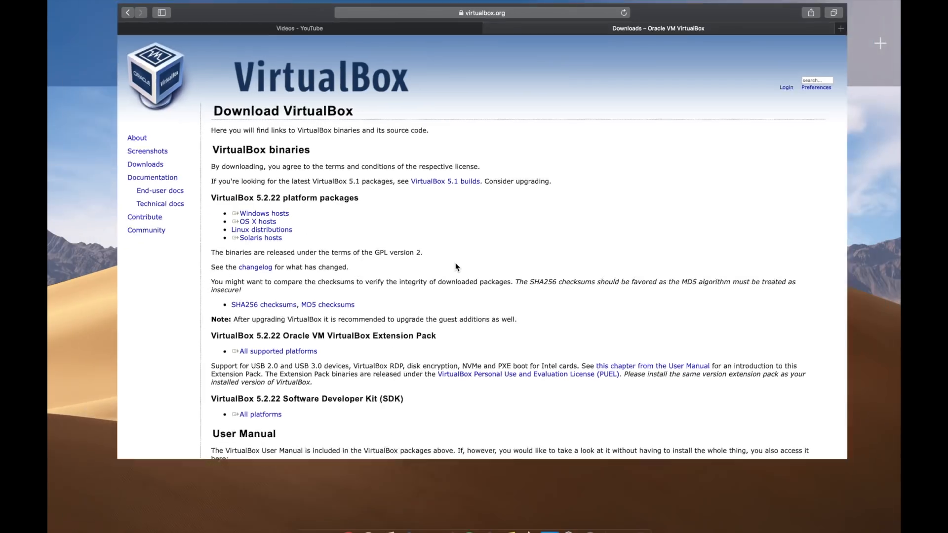
key("ctrl+Left")
key("ctrl+Up")
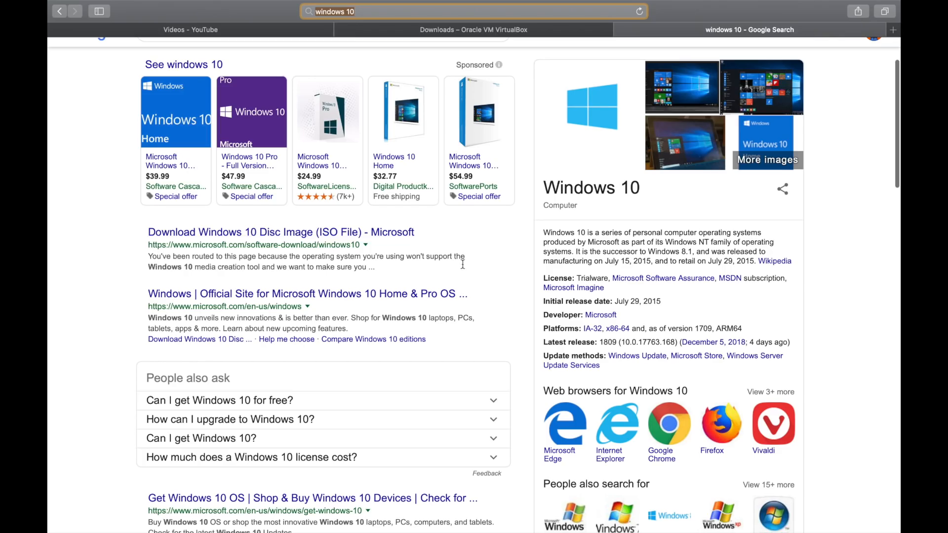
scroll(461, 260, "up", 3)
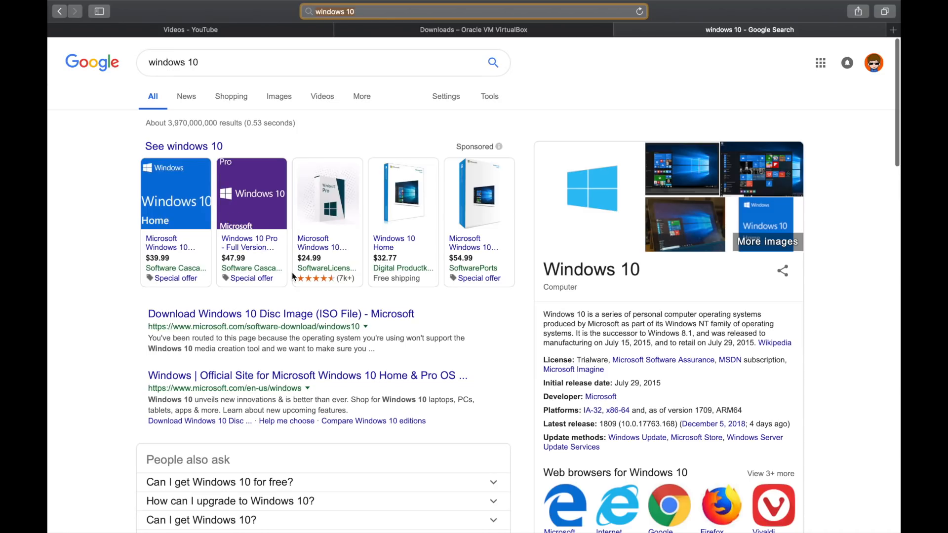
Step: Open Microsoft's Windows 10 disc image download page and select the Windows 10 April 2018 Update edition
left_click(263, 317)
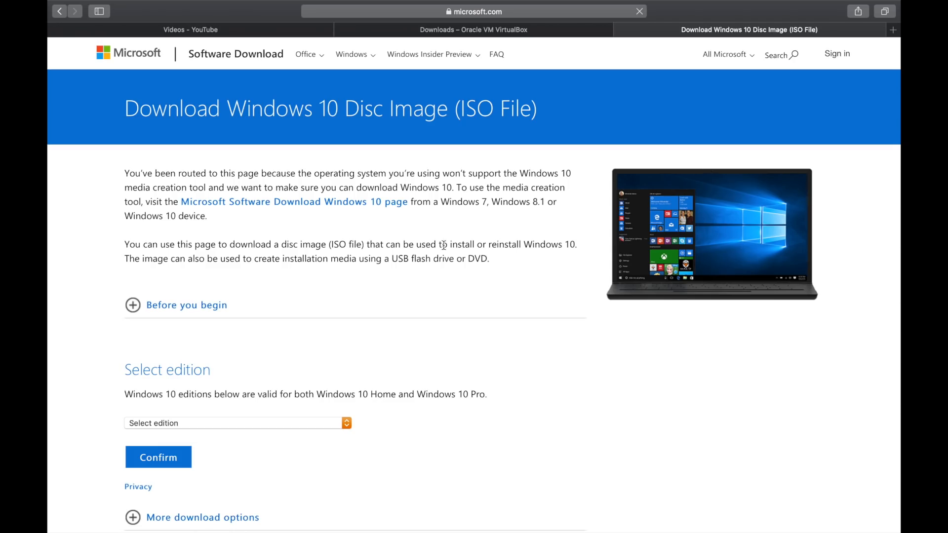
scroll(386, 262, "down", 5)
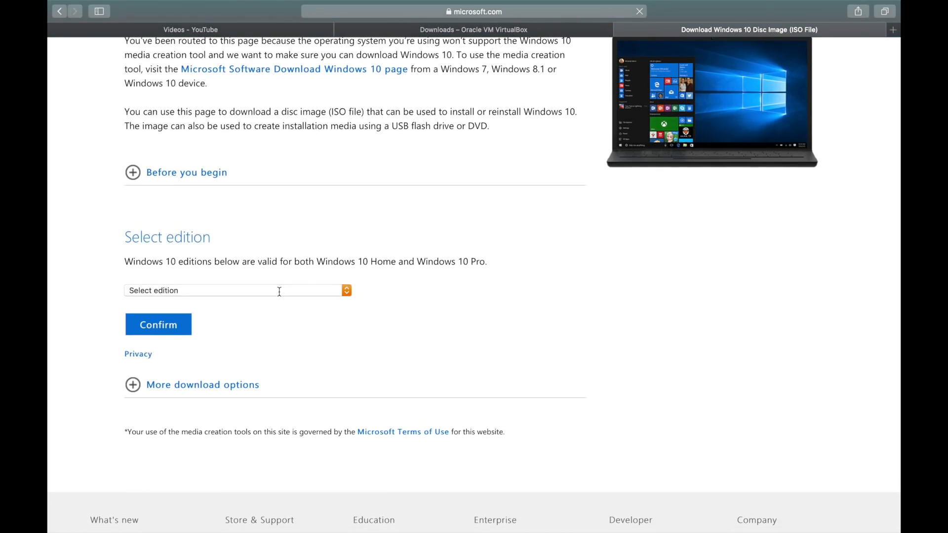
left_click(341, 293)
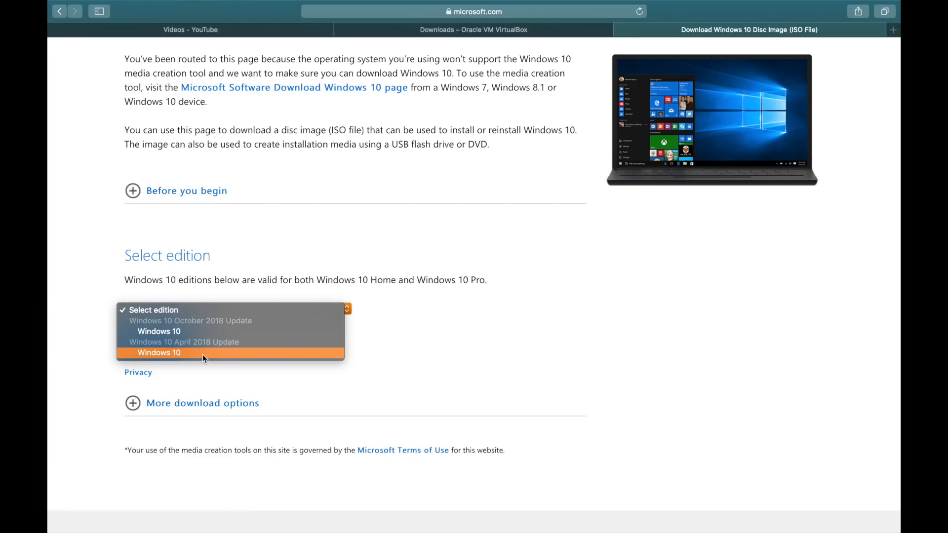
left_click(203, 354)
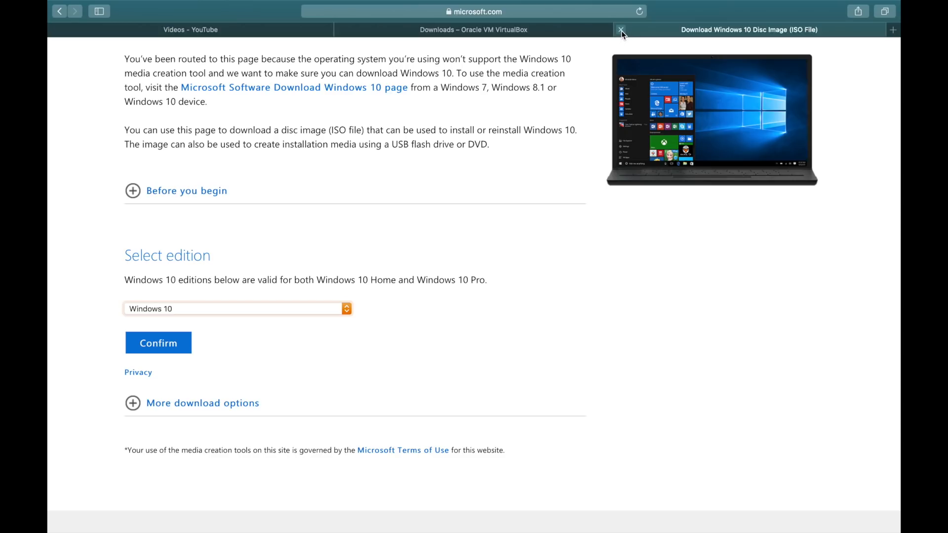
left_click(621, 30)
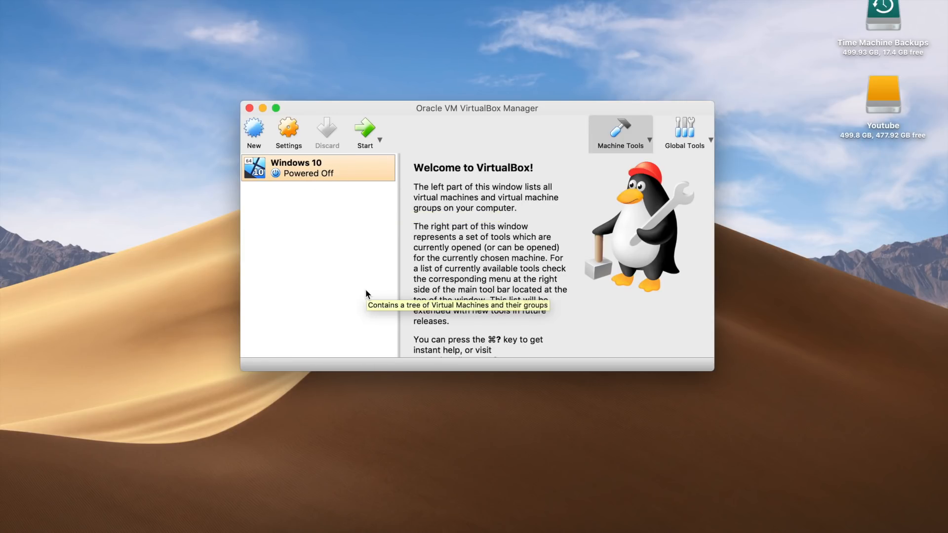
Step: Start creating a new virtual machine named Windows 10 Tutorial
left_click(255, 129)
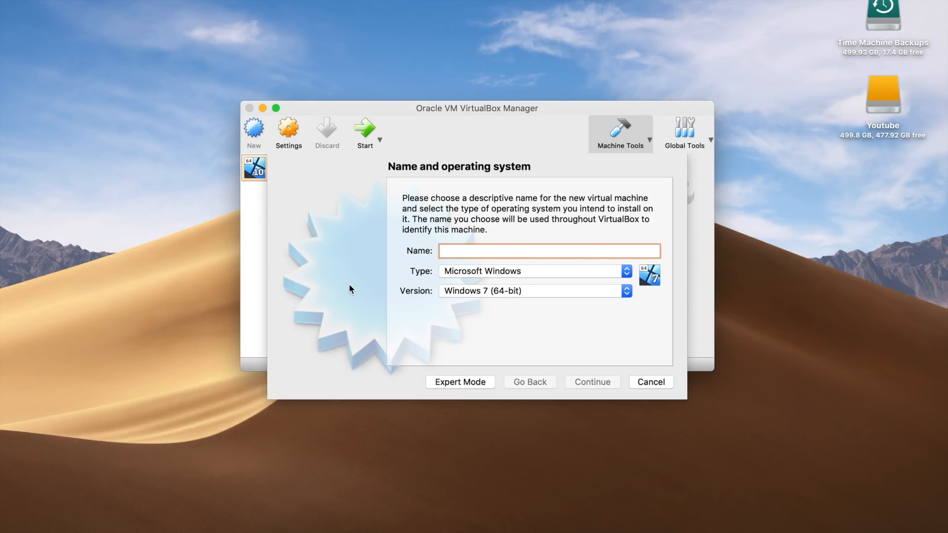
type("Wi")
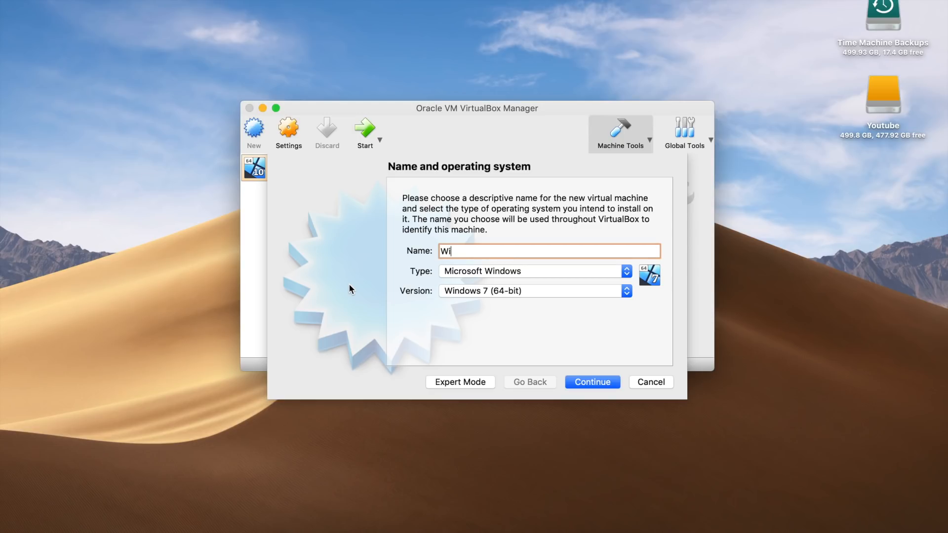
type("ndows 10 T")
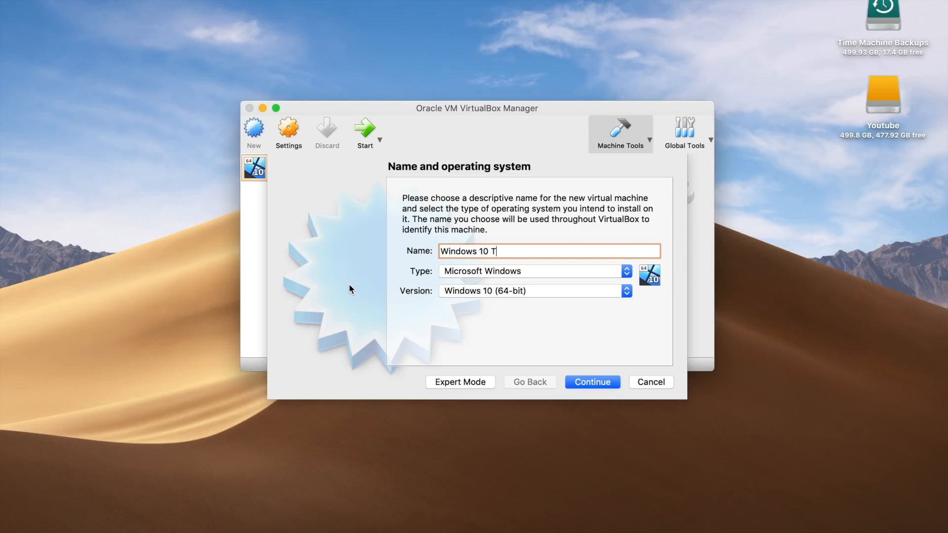
type("est")
key("BackSpace")
key("BackSpace")
key("BackSpace")
type("utorial")
Step: Set the type to Microsoft Windows and the version to Windows 10 (64-bit), and continue
left_click(578, 293)
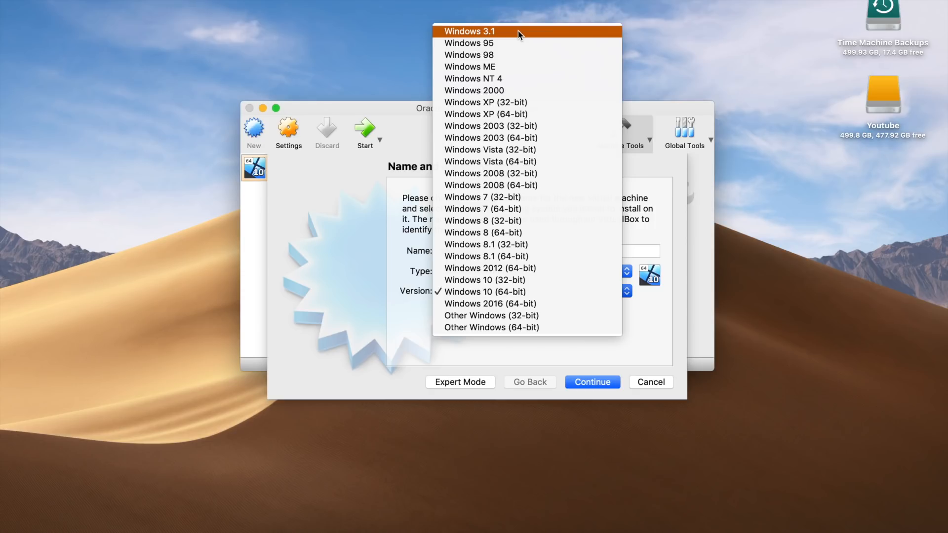
left_click(519, 292)
left_click(519, 272)
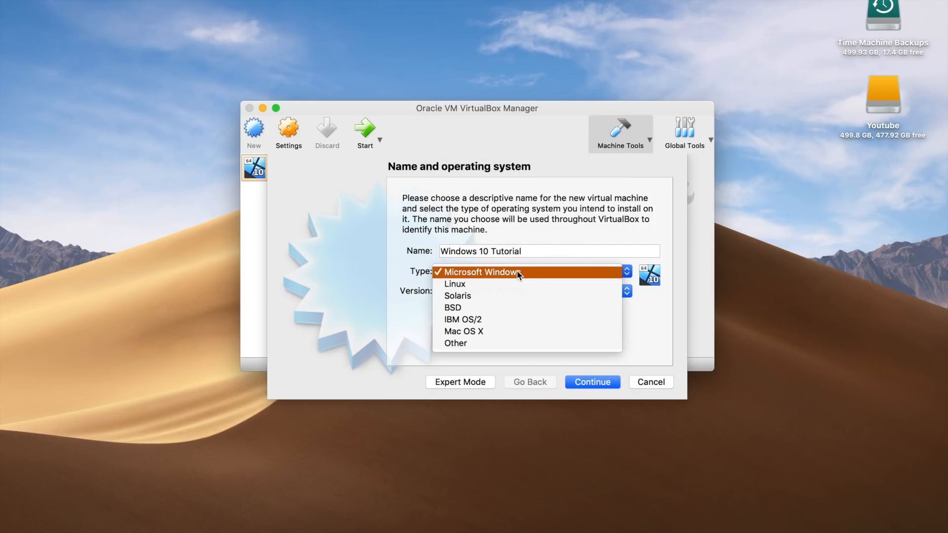
left_click(381, 302)
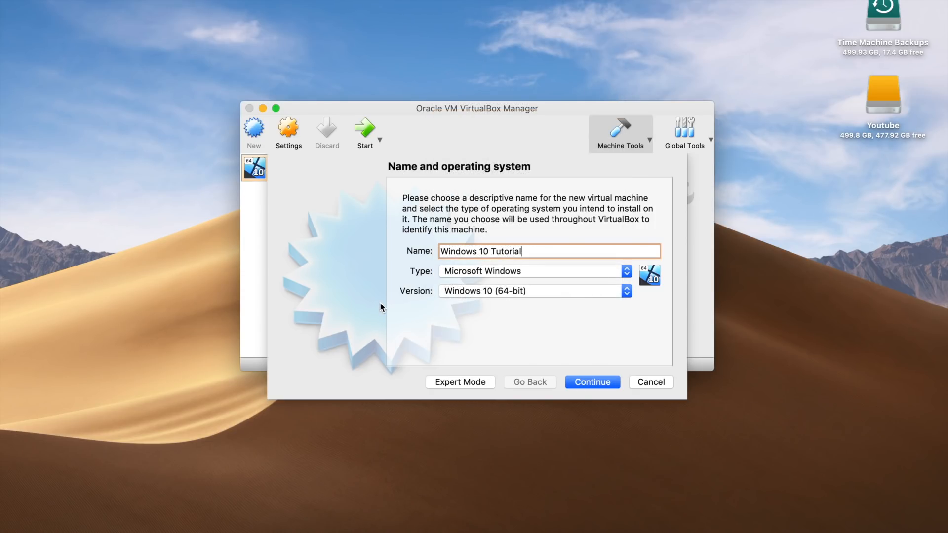
left_click(598, 382)
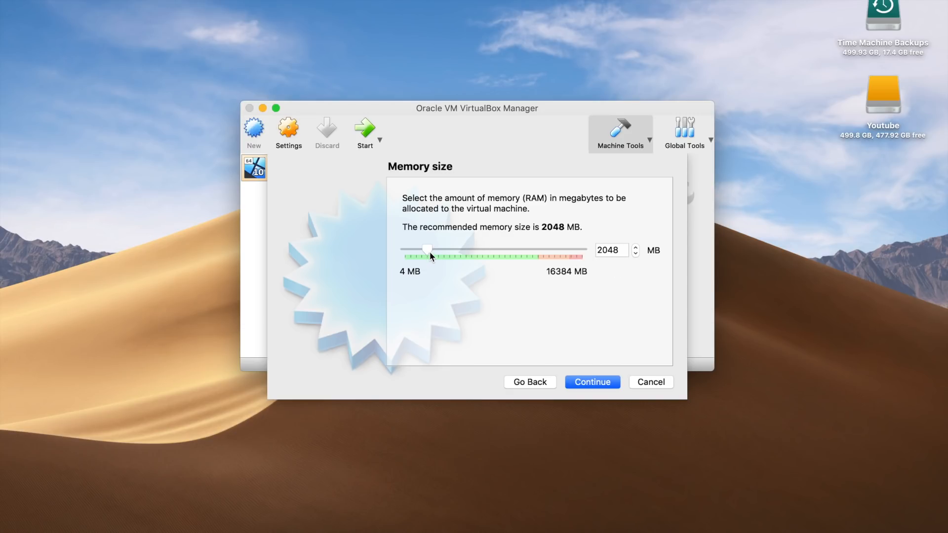
Step: Finish the wizard with 2048 MB memory and a new dynamically allocated 50.00 GB VDI hard disk
left_click(602, 251)
left_click(594, 383)
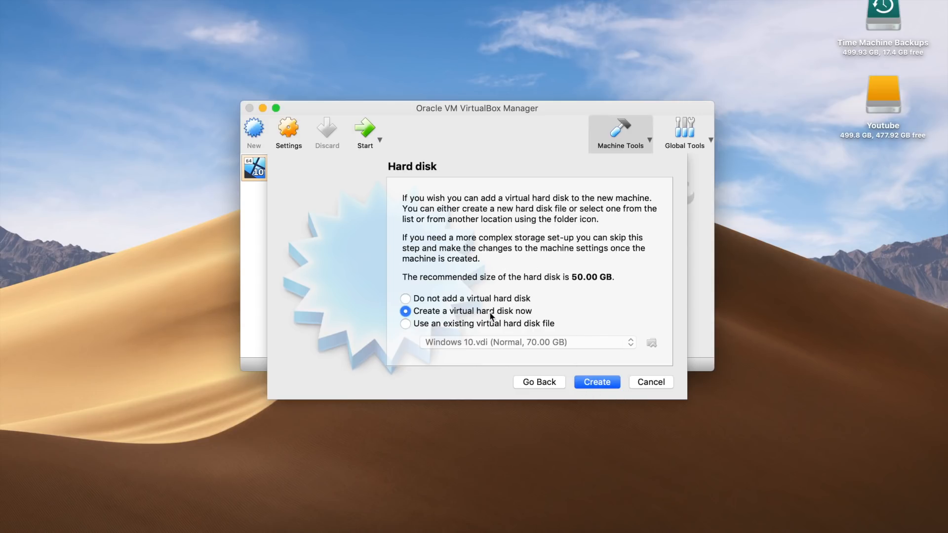
left_click(598, 383)
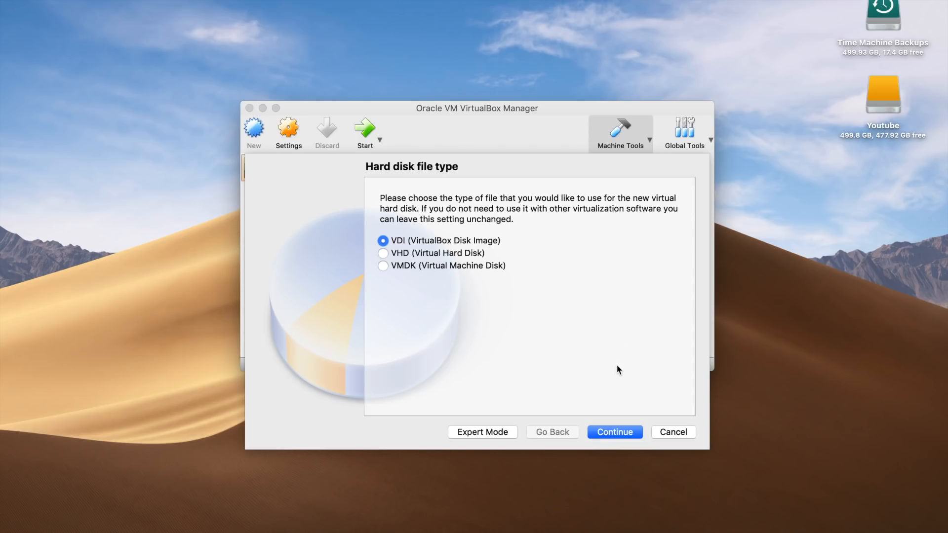
left_click(619, 433)
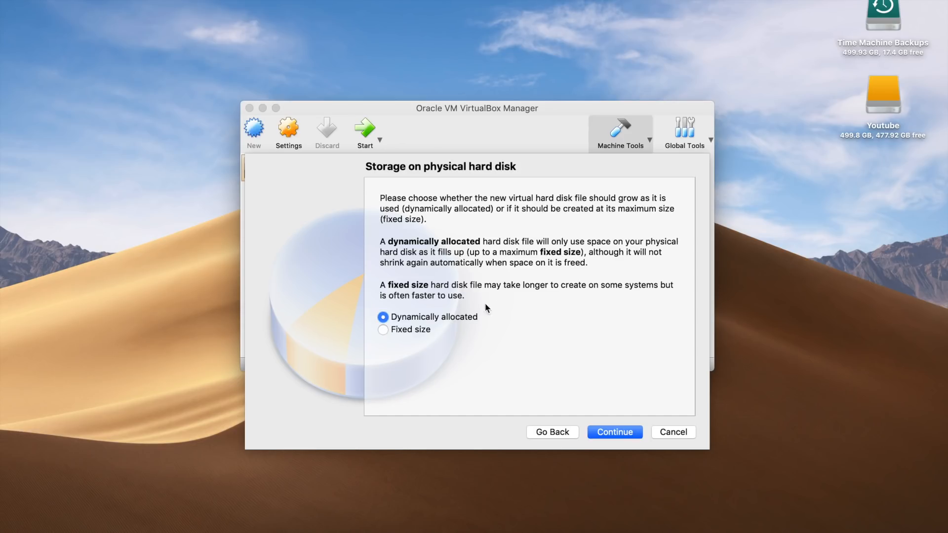
left_click(617, 432)
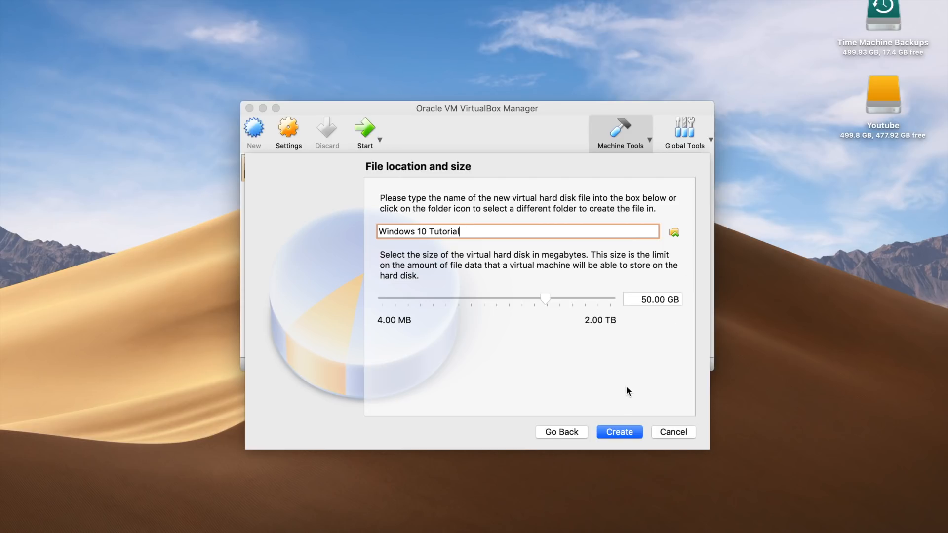
left_click(620, 433)
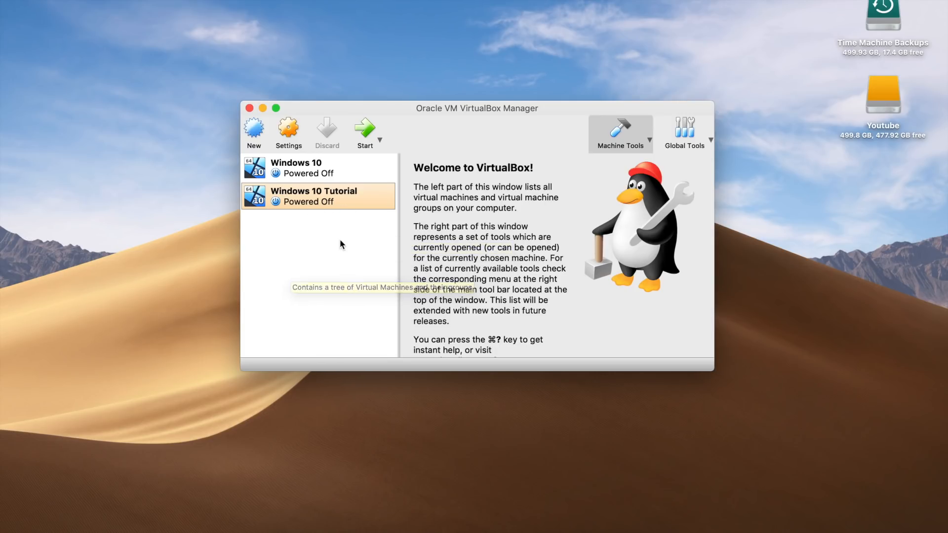
Step: Open the new machine's settings and review the General section's tabs
left_click(289, 131)
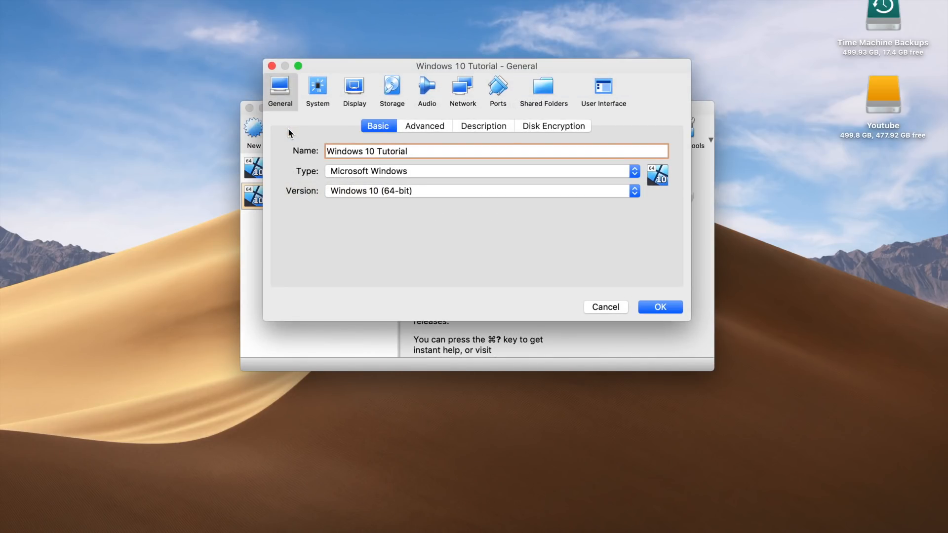
left_click(423, 127)
left_click(481, 126)
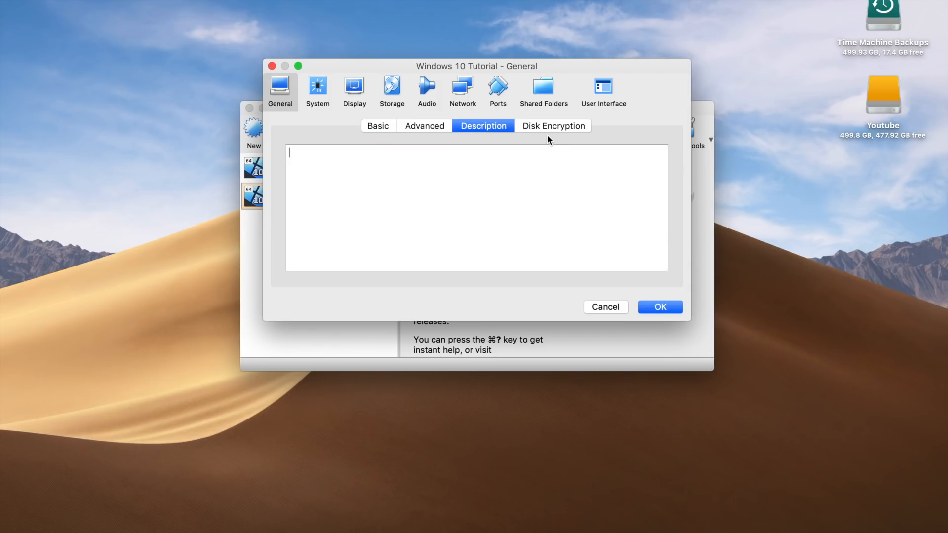
left_click(552, 129)
Step: Remove Floppy from the boot order in the System settings and review the Processor and Acceleration tabs
left_click(317, 91)
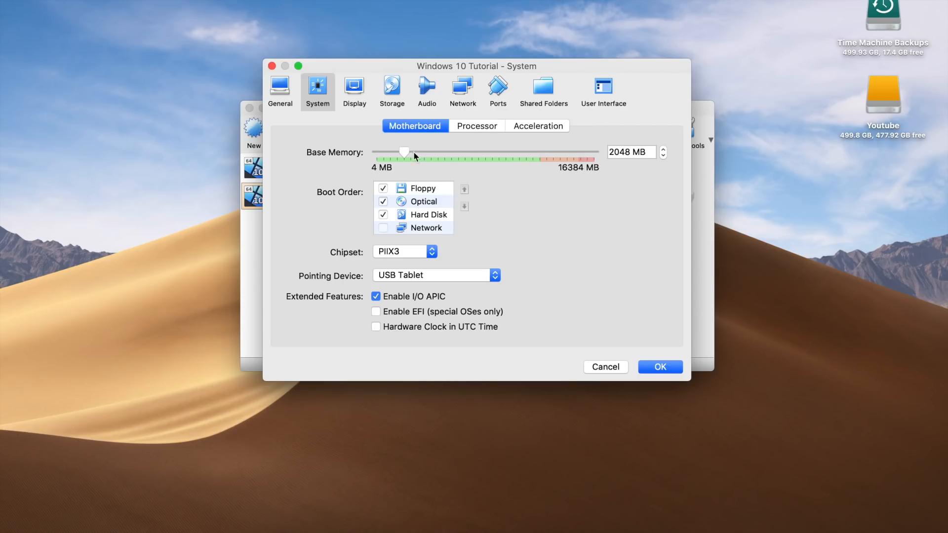
left_click(384, 188)
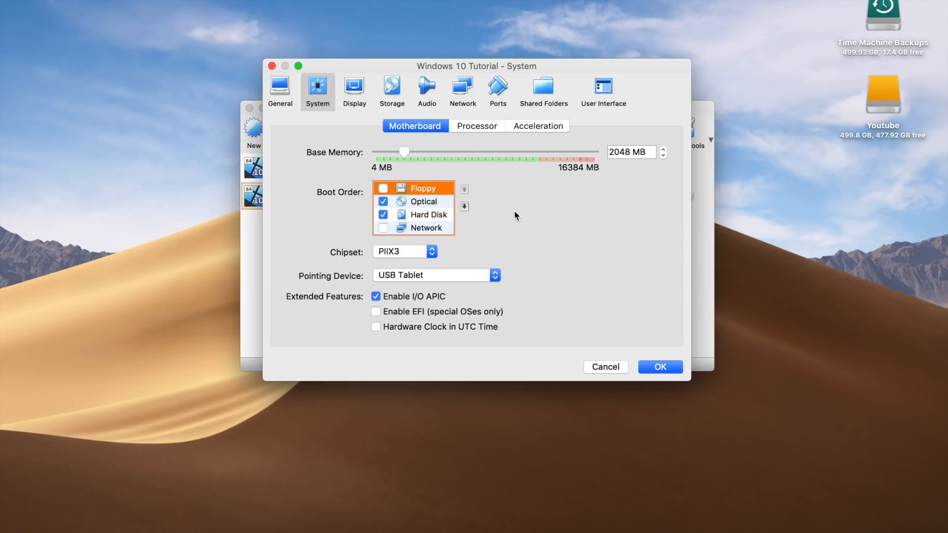
left_click(484, 129)
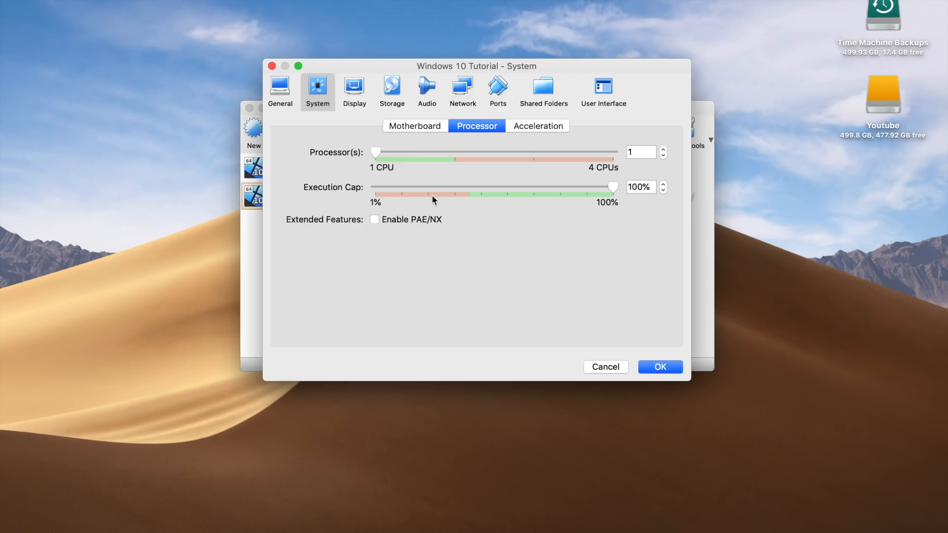
left_click(530, 128)
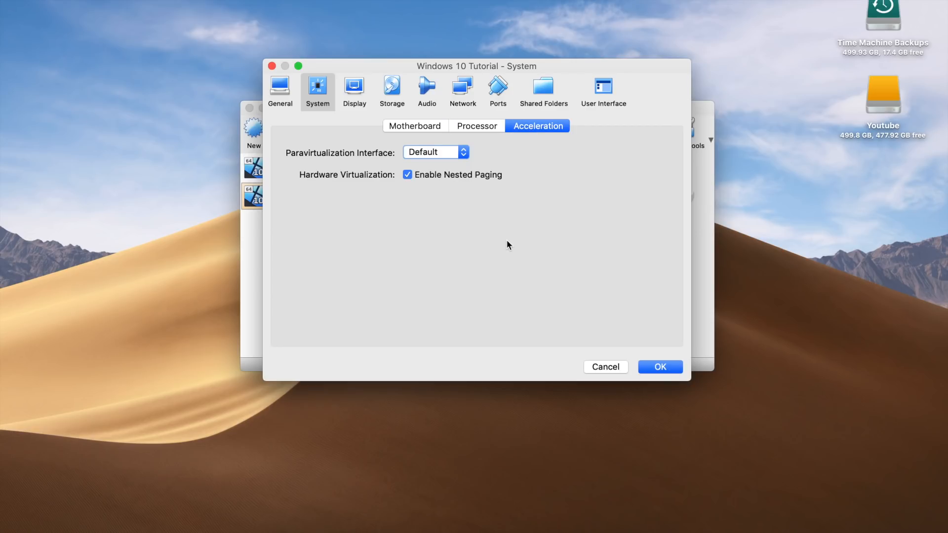
Step: Enable 3D and 2D video acceleration and set video memory to the maximum in the Display settings
left_click(363, 88)
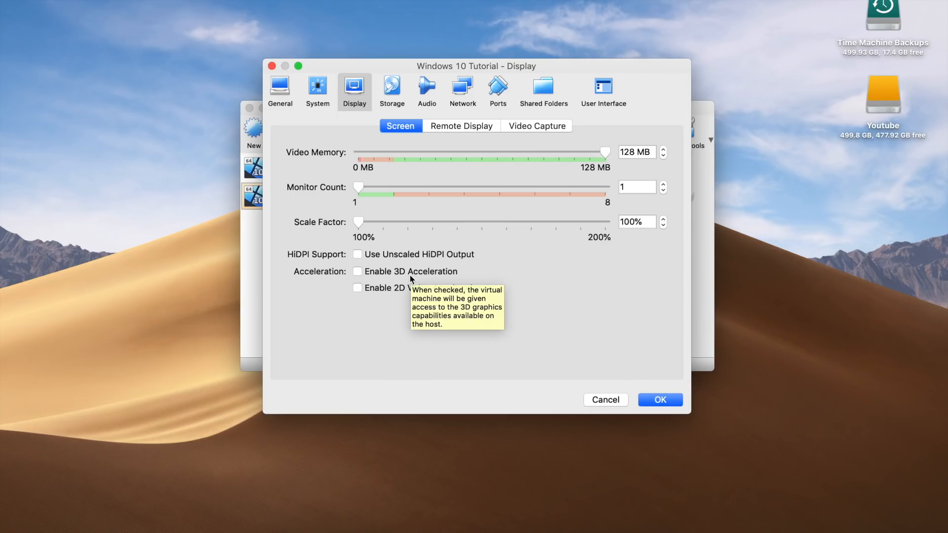
left_click(358, 272)
left_click(357, 288)
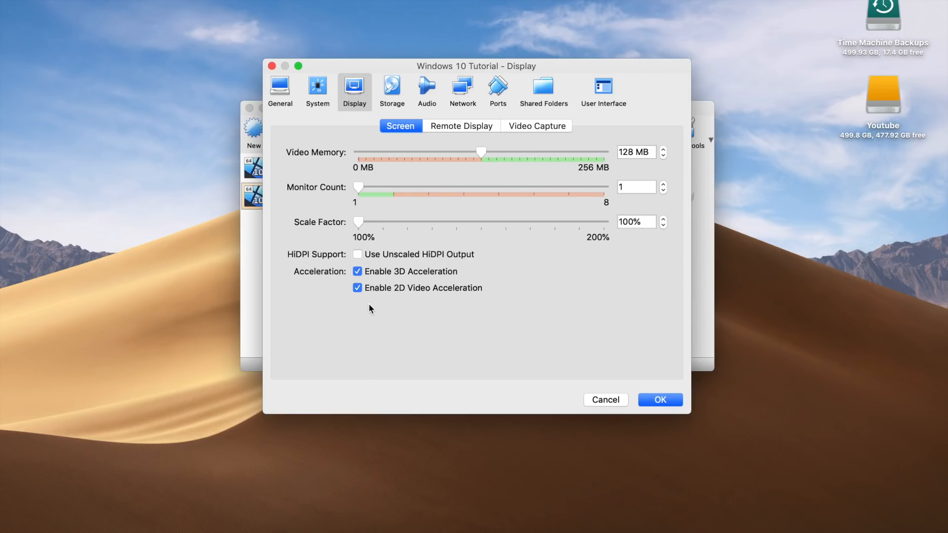
left_click_drag(480, 152, 653, 152)
Step: Review the remaining Display tabs and the Storage, Audio, Network and Ports settings
left_click(462, 127)
left_click(534, 128)
left_click(403, 97)
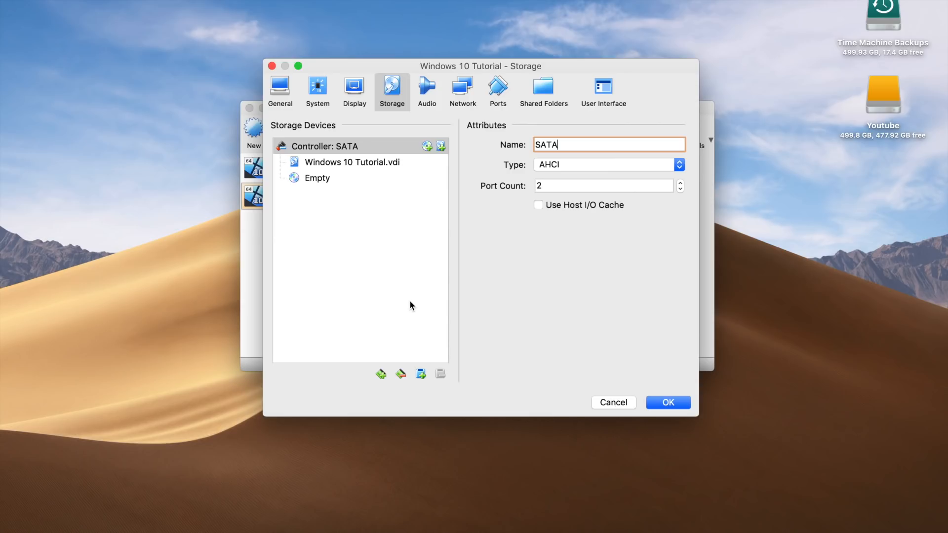
left_click(428, 88)
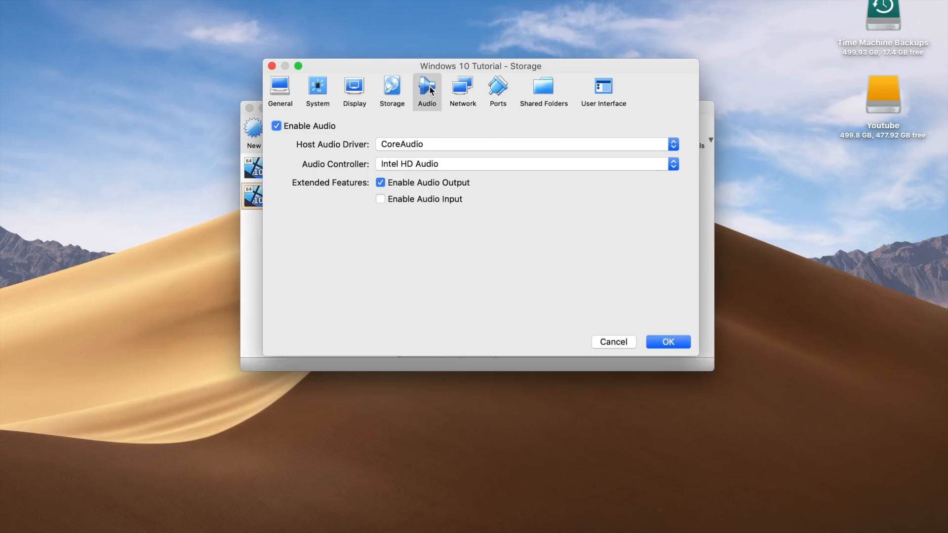
left_click(469, 92)
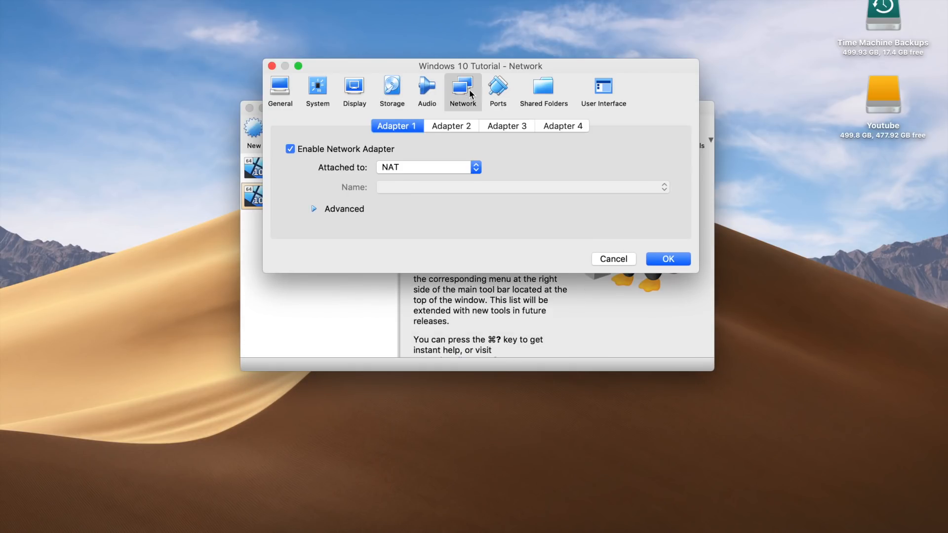
left_click(498, 89)
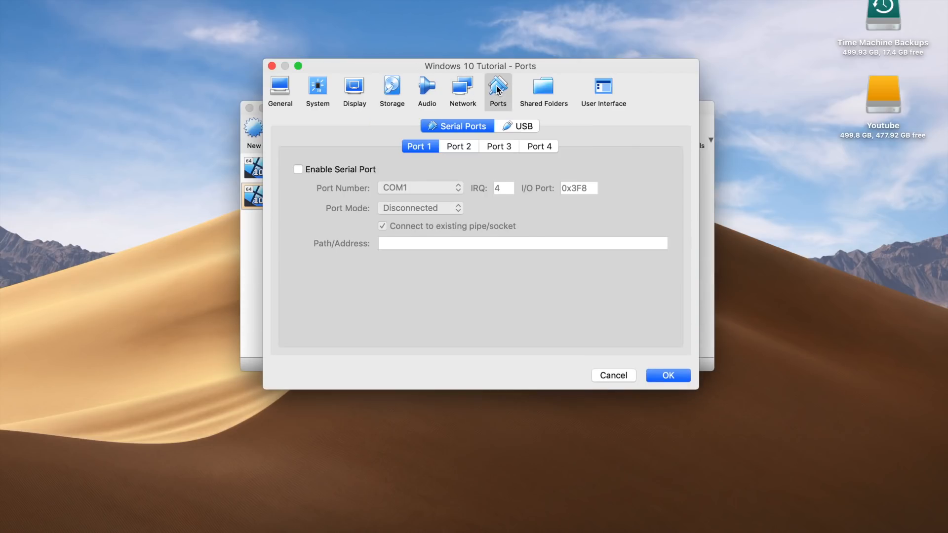
Step: Review the Shared Folders and User Interface settings, then close the settings dialog saving the changes
left_click(544, 89)
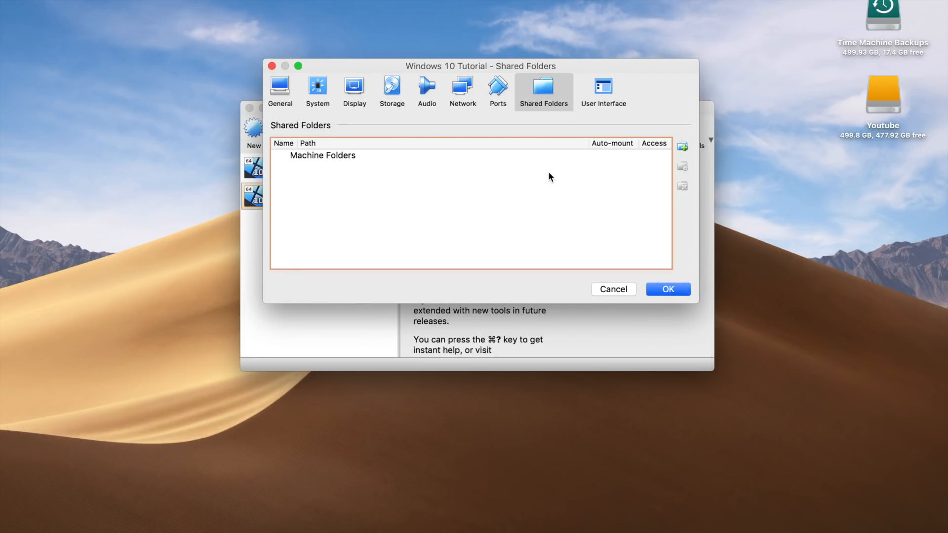
mouse_move(542, 239)
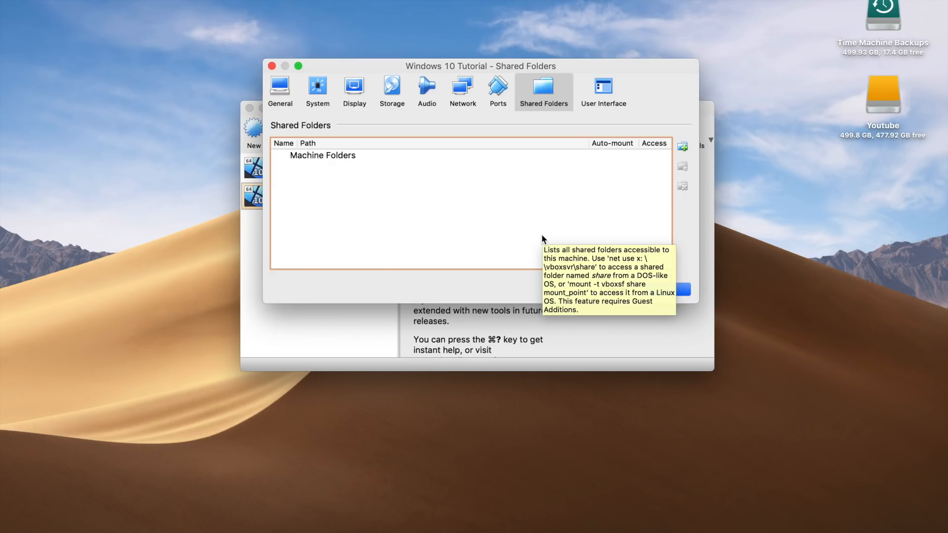
left_click(603, 89)
left_click(292, 83)
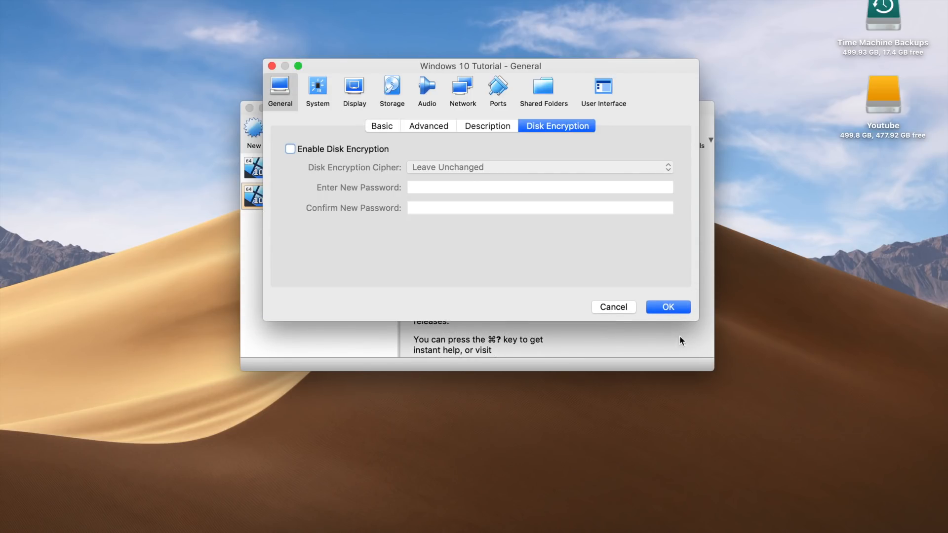
left_click(668, 307)
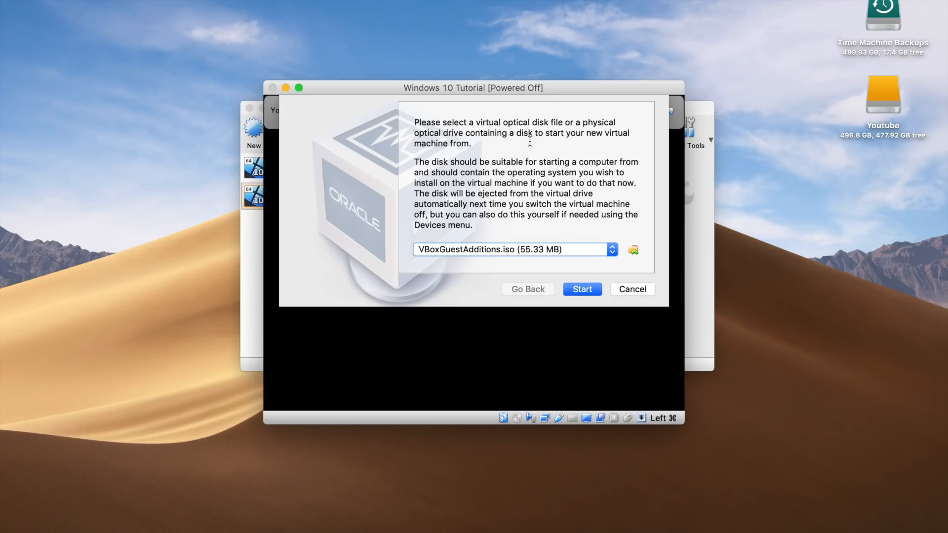
Step: Choose the Windows 10 Education ISO file as the startup disk and start the virtual machine
left_click(632, 251)
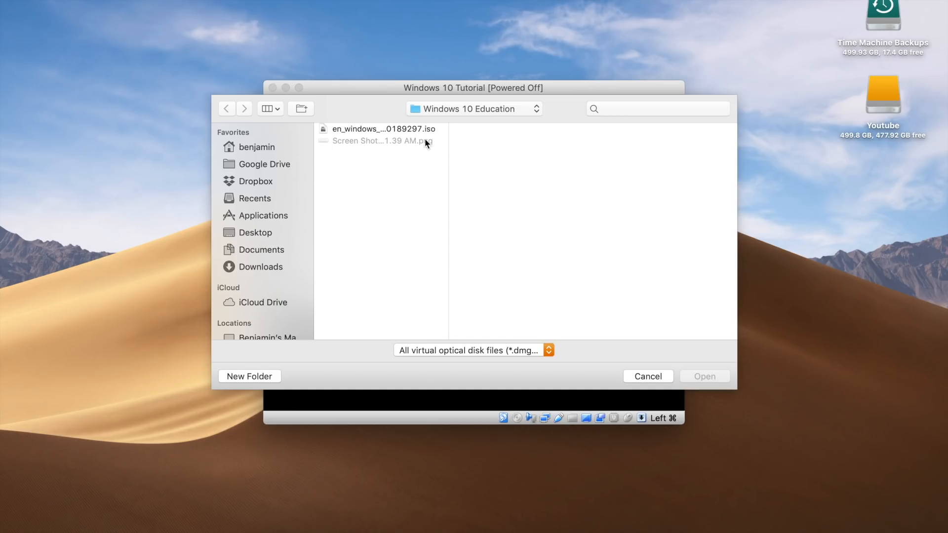
left_click(377, 130)
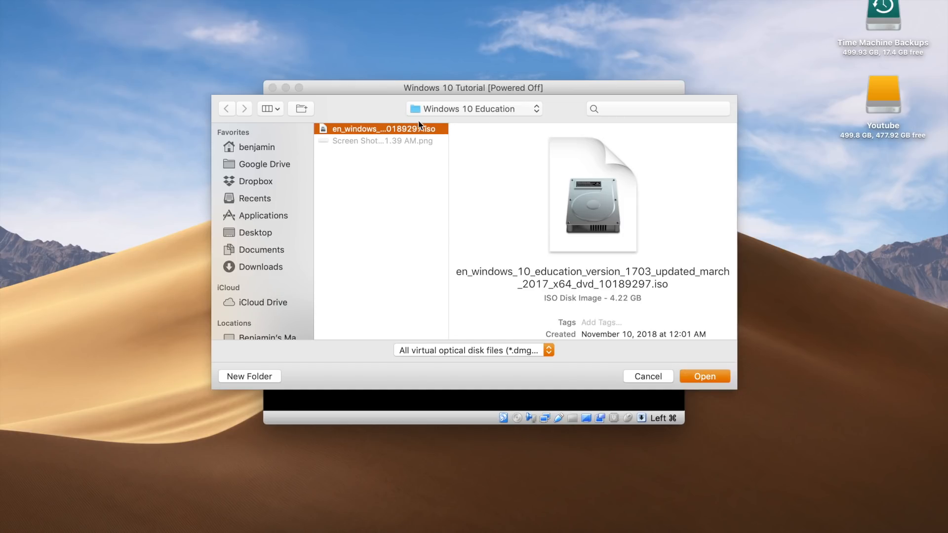
left_click(705, 377)
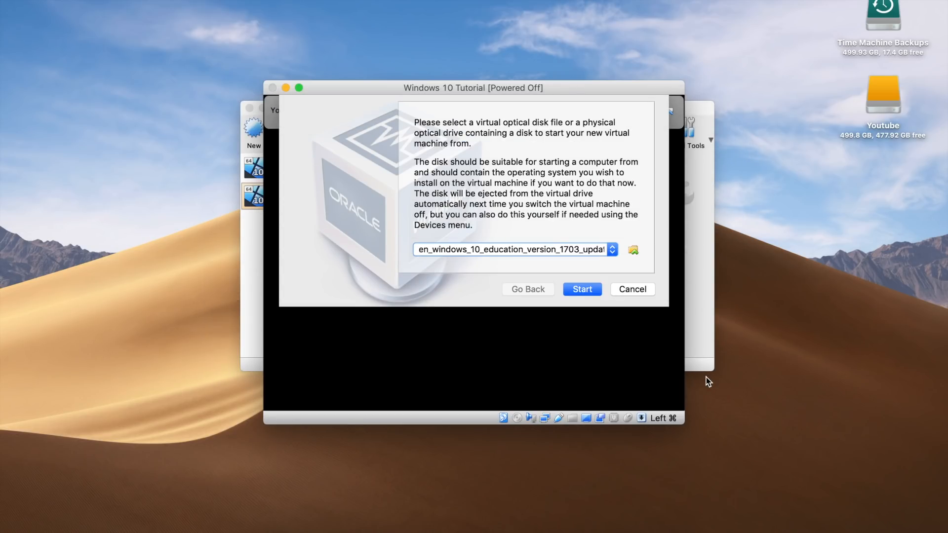
left_click(587, 288)
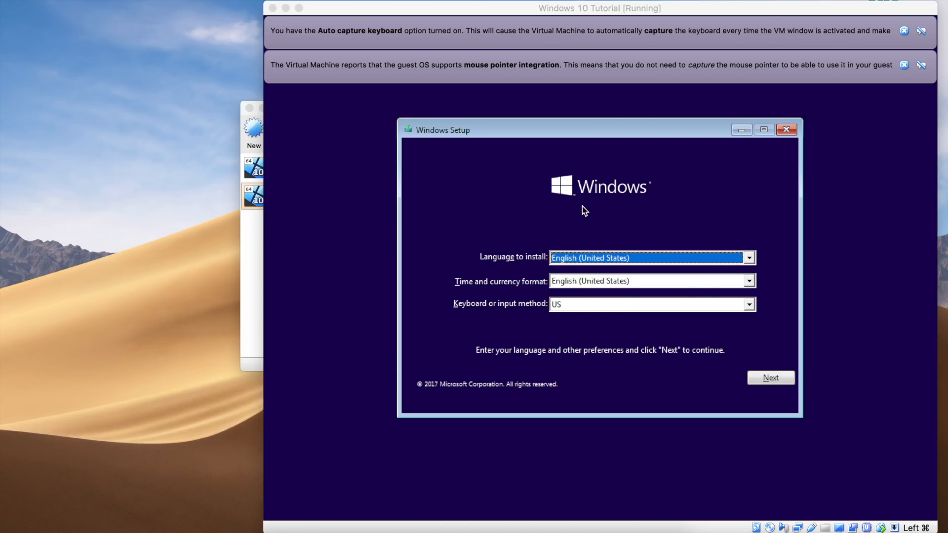
Step: Dismiss the two VirtualBox notices and accept the default English (United States) language settings in Windows Setup
left_click(903, 31)
left_click(904, 31)
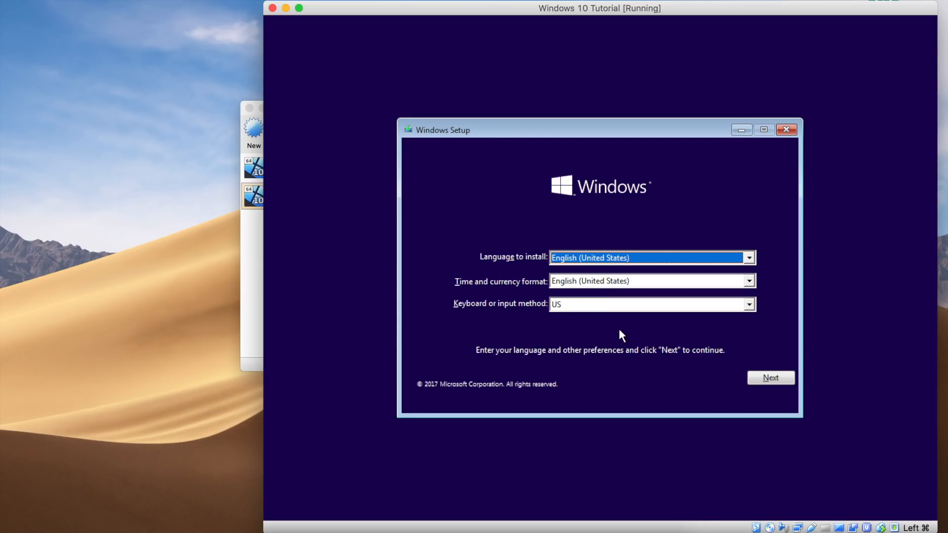
left_click(770, 379)
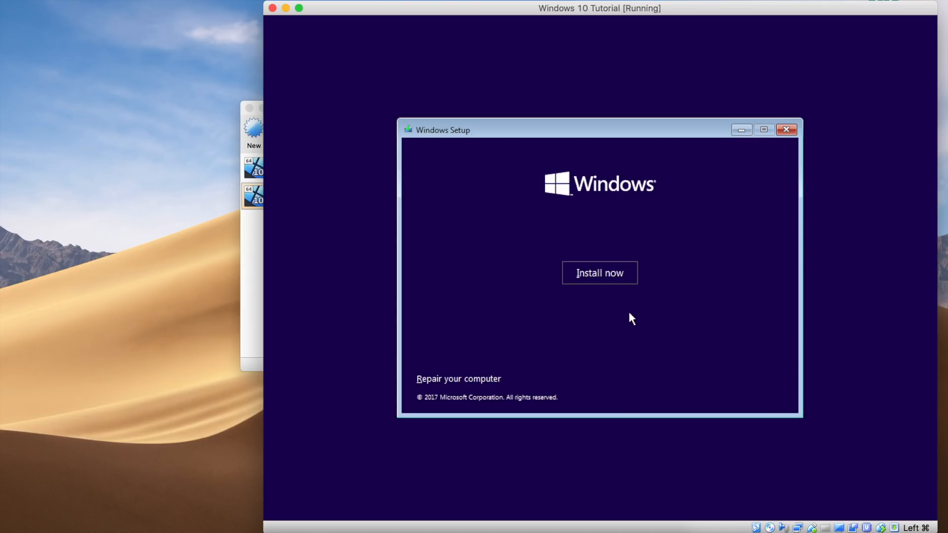
Step: Begin the Windows installation and accept the license terms
left_click(601, 272)
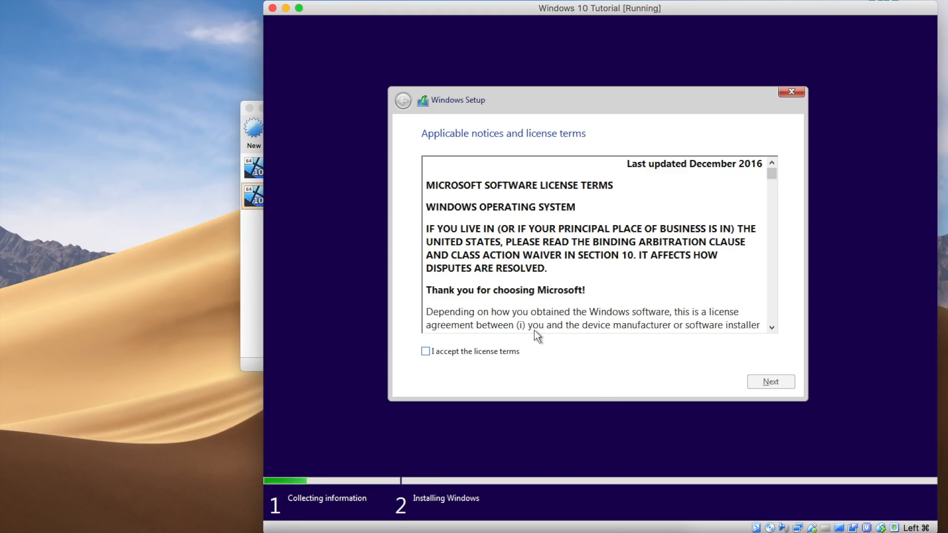
left_click(453, 353)
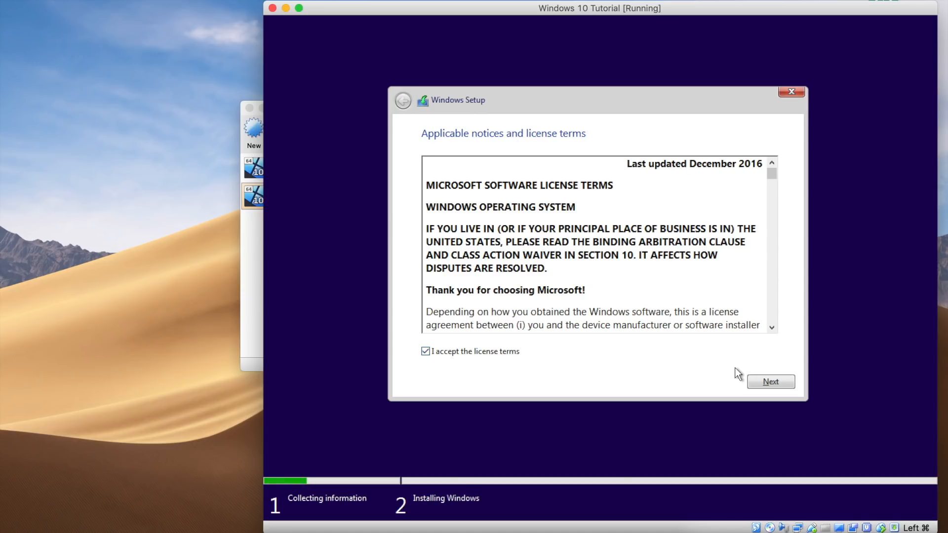
left_click(779, 380)
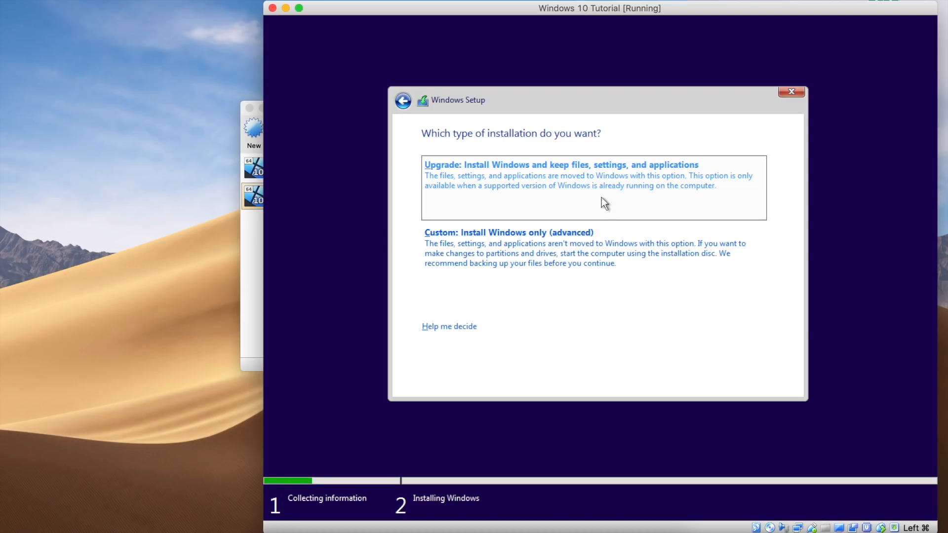
Step: Choose the Custom installation and install Windows on Drive 0 Unallocated Space
left_click(594, 252)
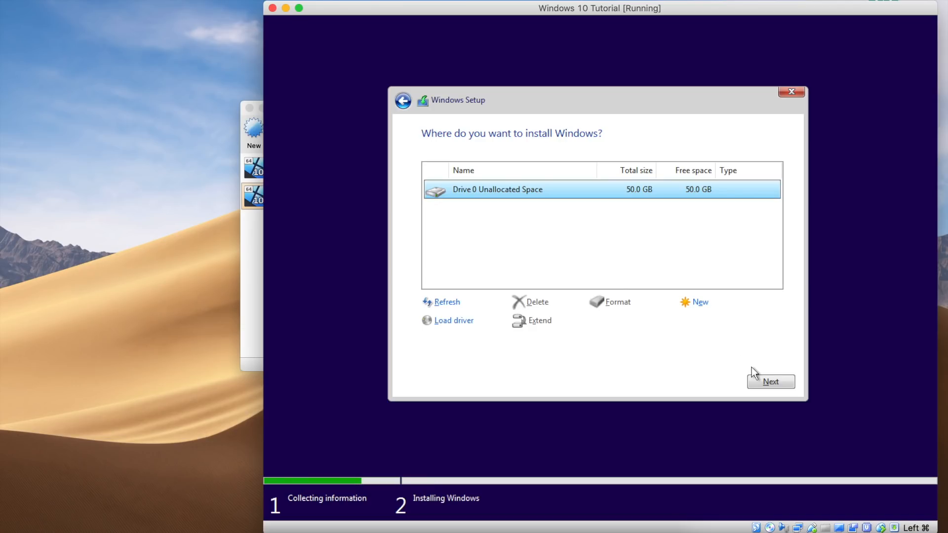
left_click(763, 379)
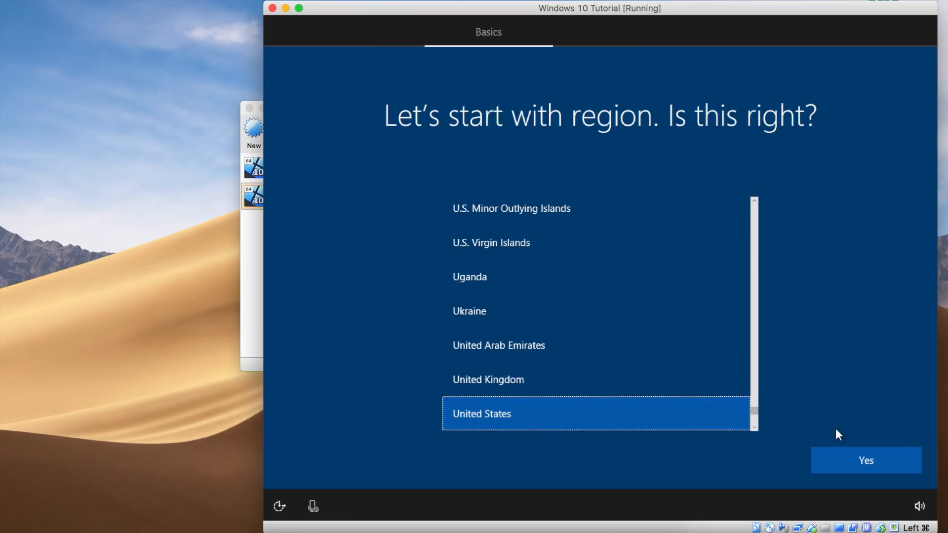
Step: Confirm United States as the region and choose domain join instead of a Microsoft account
left_click(866, 459)
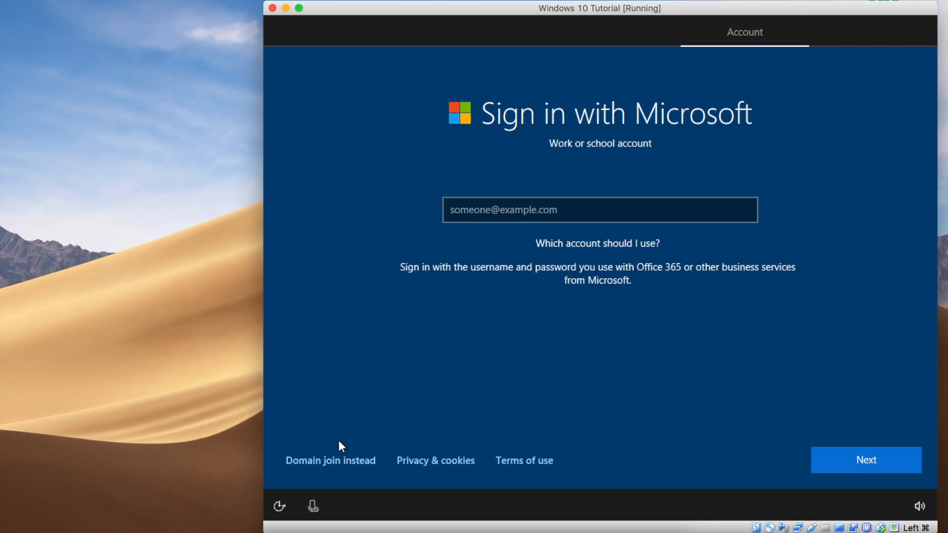
left_click(333, 468)
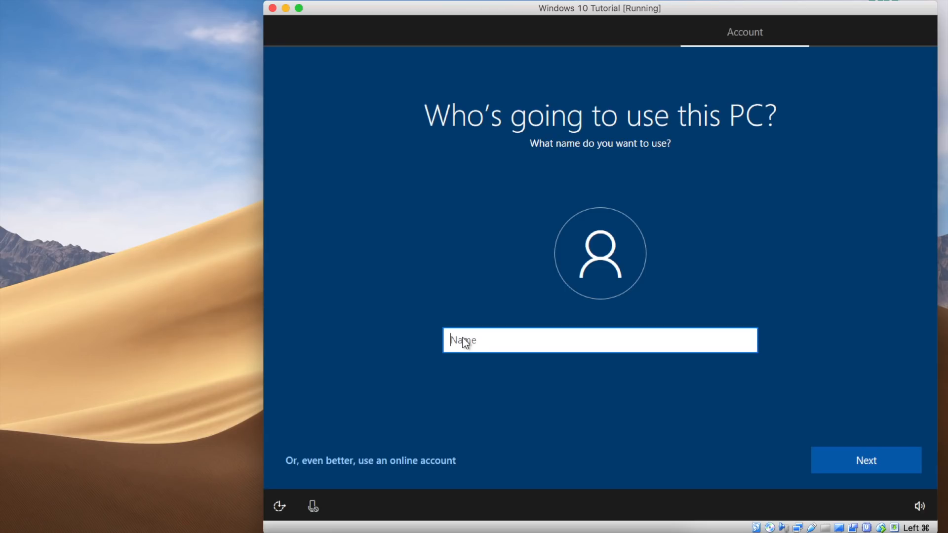
Step: Create a local account with the user's name and no password, and allow network discoverability
type("benjamin")
left_click(853, 454)
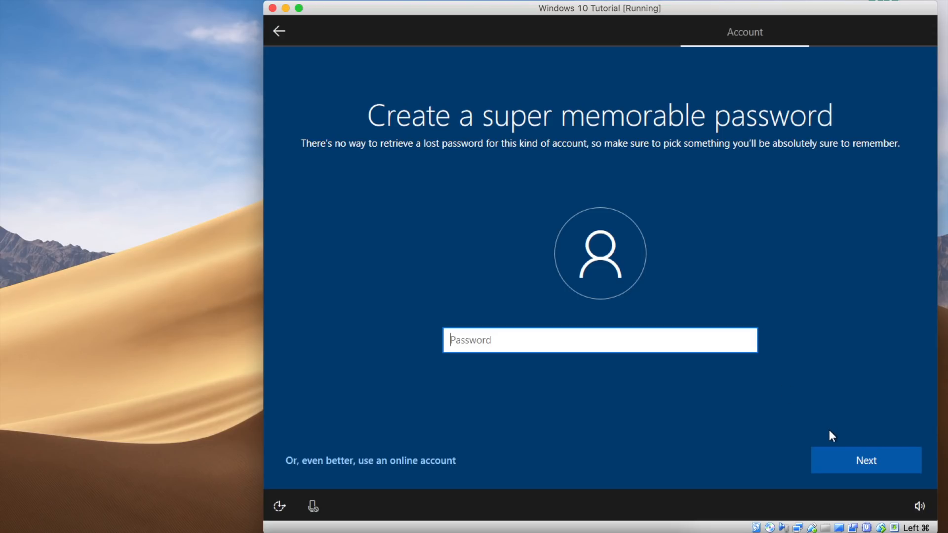
left_click(841, 461)
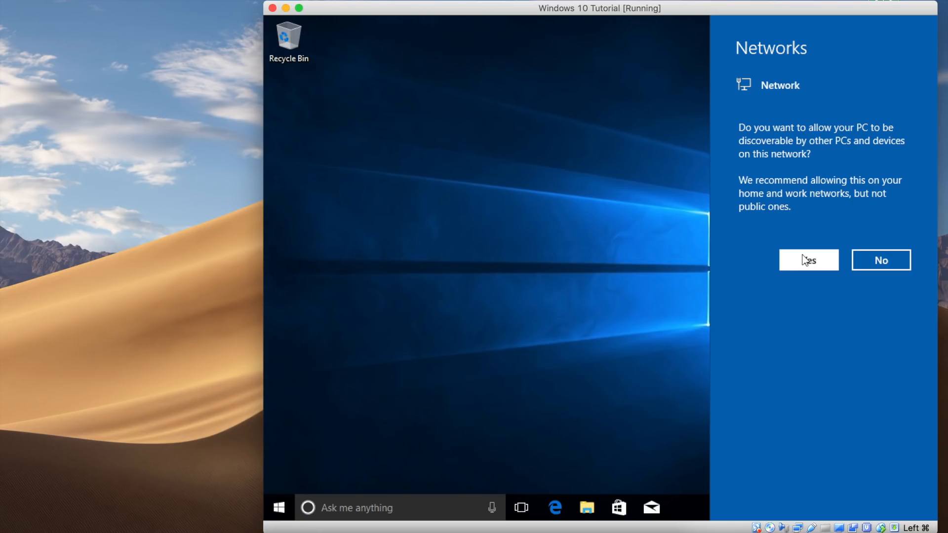
left_click(802, 255)
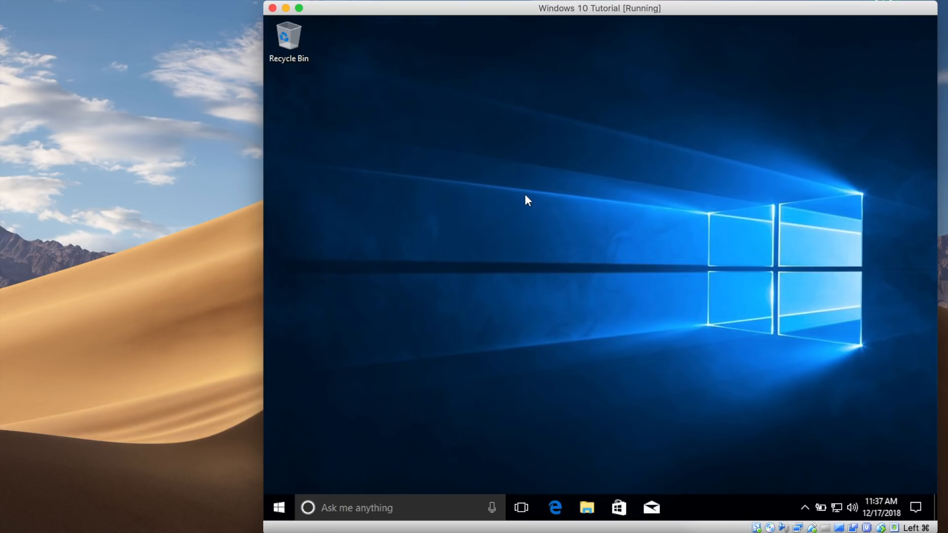
Step: Reposition the virtual machine window and try full-screen mode
left_click_drag(478, 7, 425, 7)
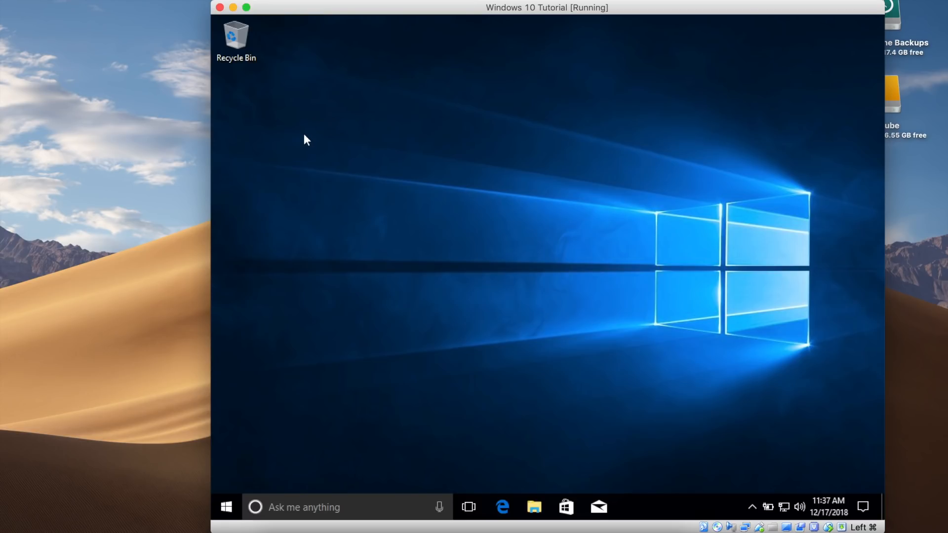
left_click_drag(211, 1, 265, 63)
left_click_drag(484, 73, 360, 10)
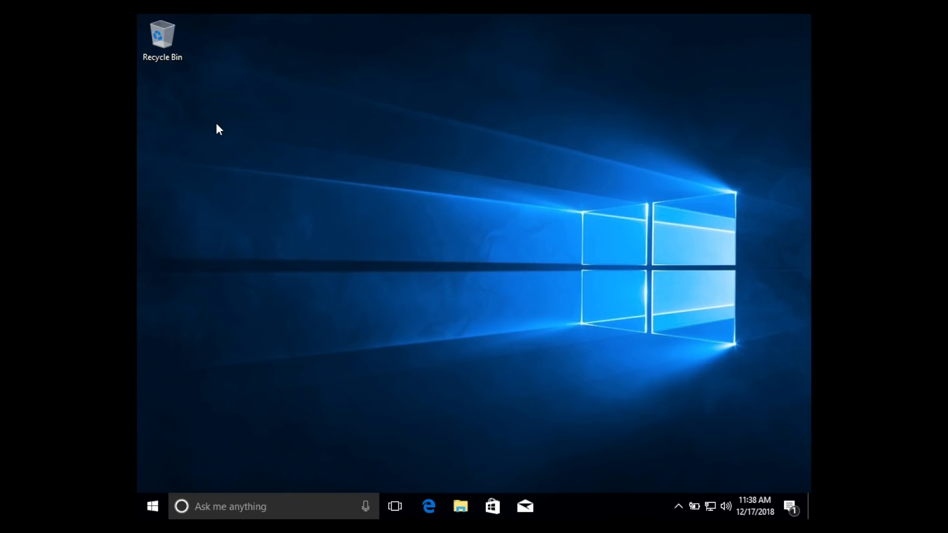
key("super+f")
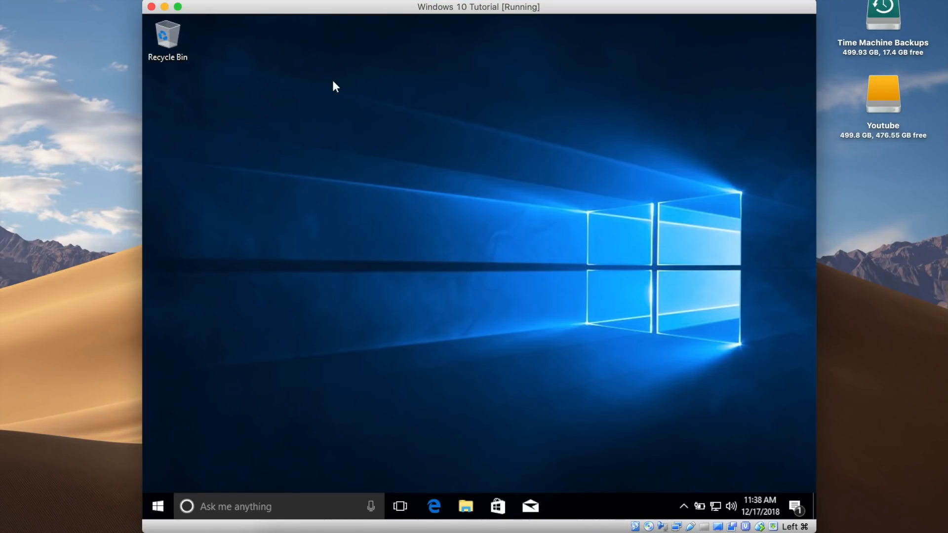
Step: Insert the Guest Additions CD image and open the CD drive from This PC in File Explorer
left_click(221, 14)
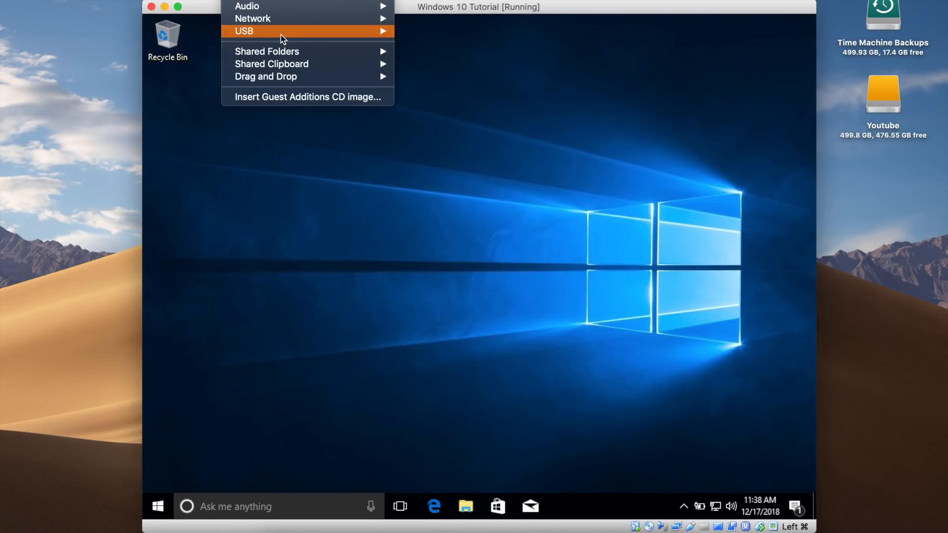
left_click(309, 98)
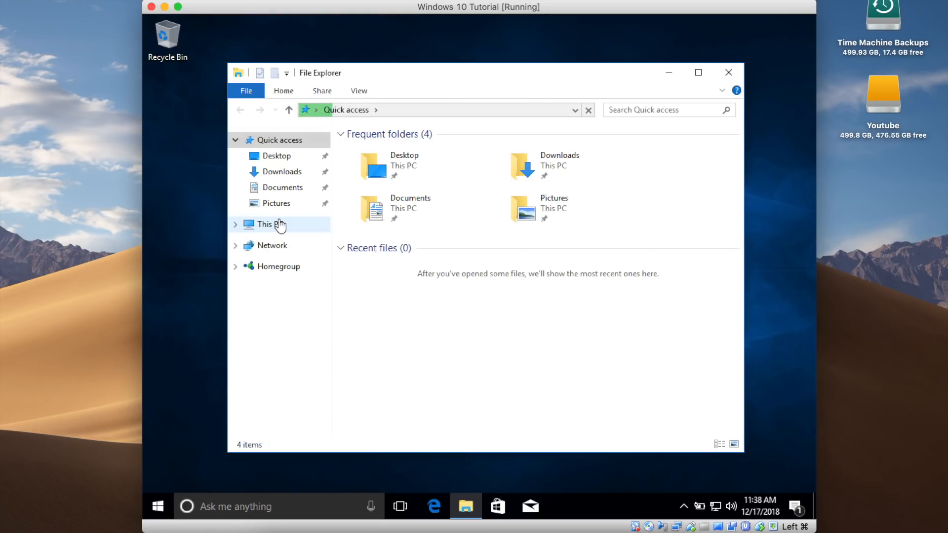
left_click(280, 226)
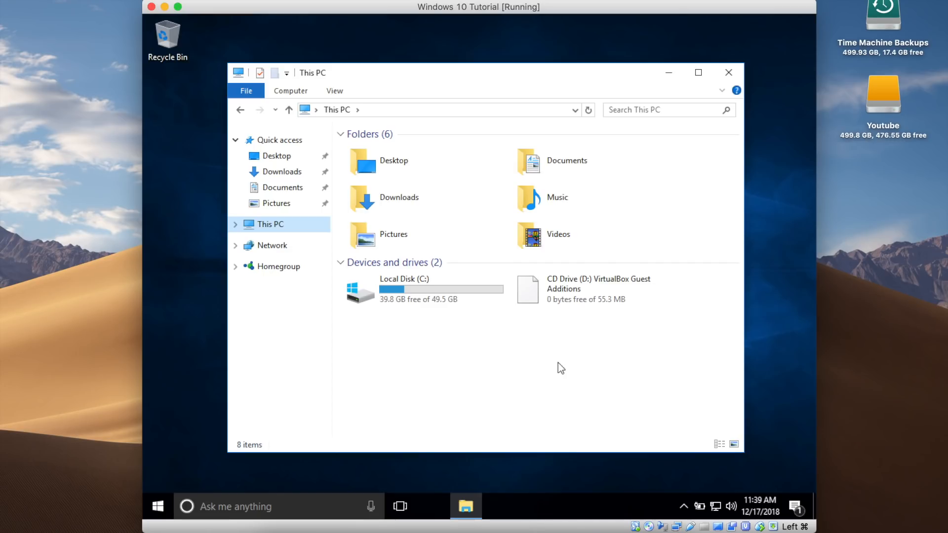
left_click(570, 297)
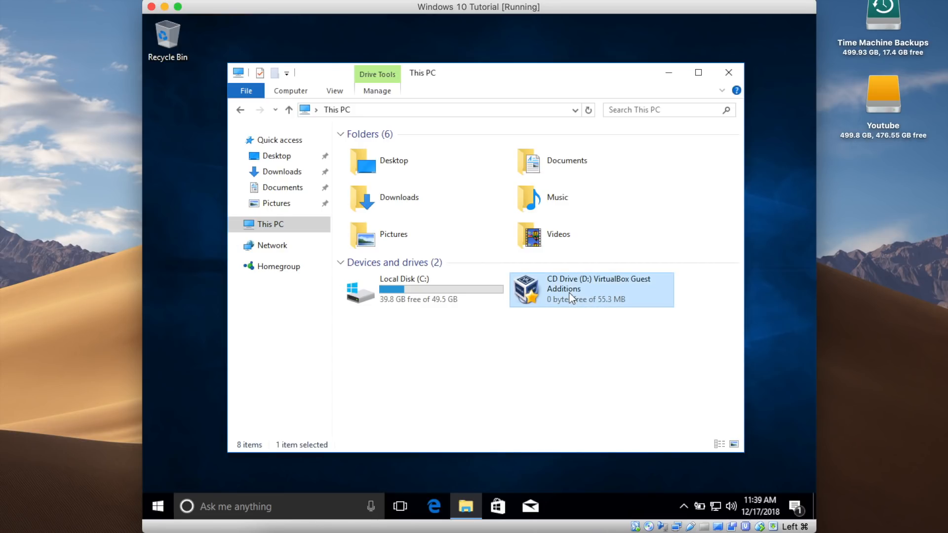
double_click(571, 298)
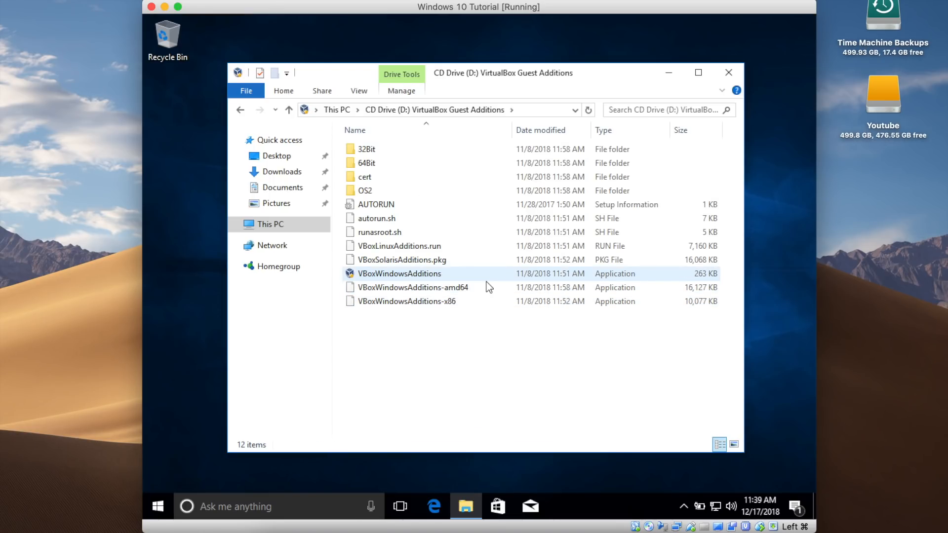
Step: Run VBoxWindowsAdditions from the CD and allow it to make changes to the device
left_click(420, 274)
double_click(419, 274)
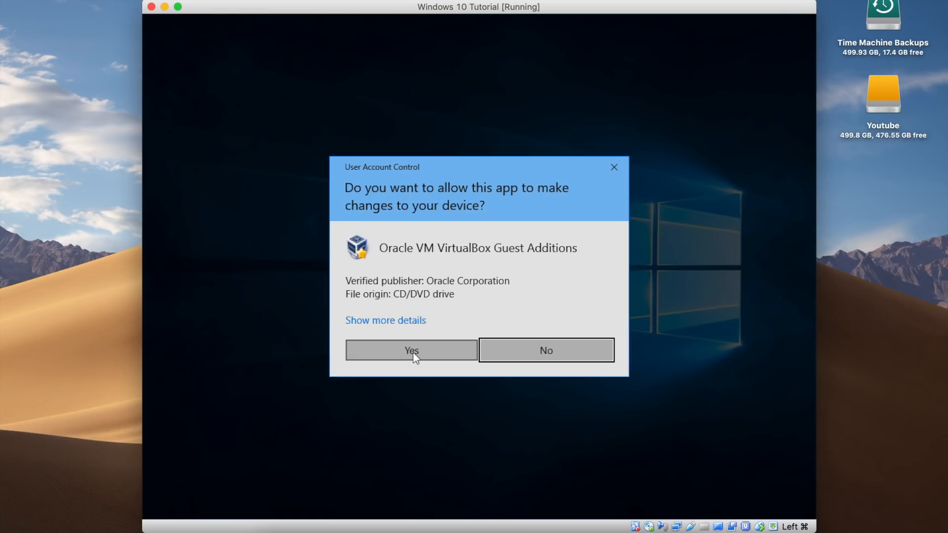
left_click(409, 348)
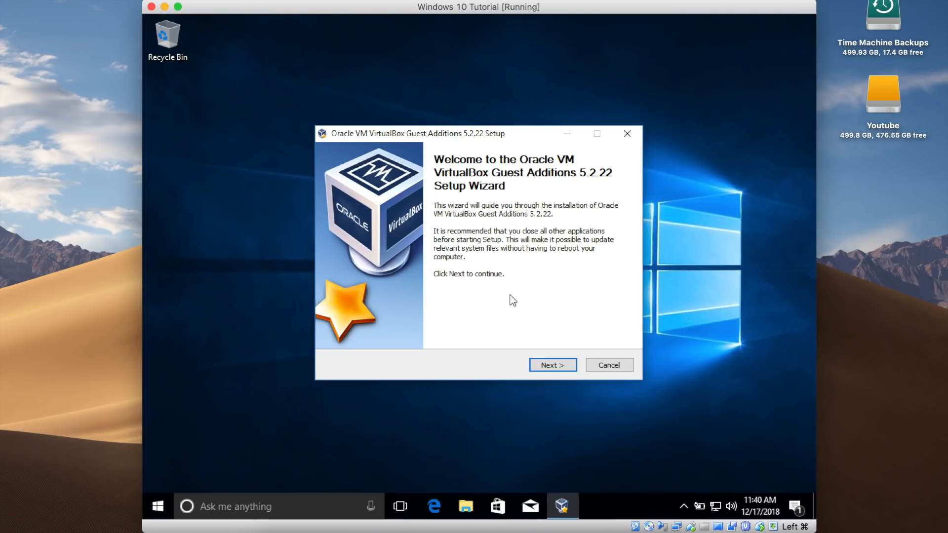
left_click(550, 366)
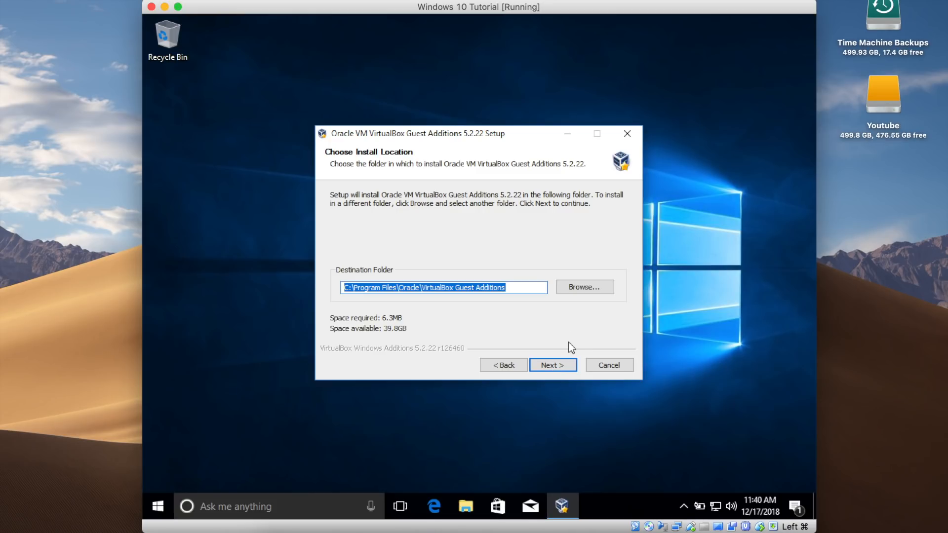
left_click(556, 360)
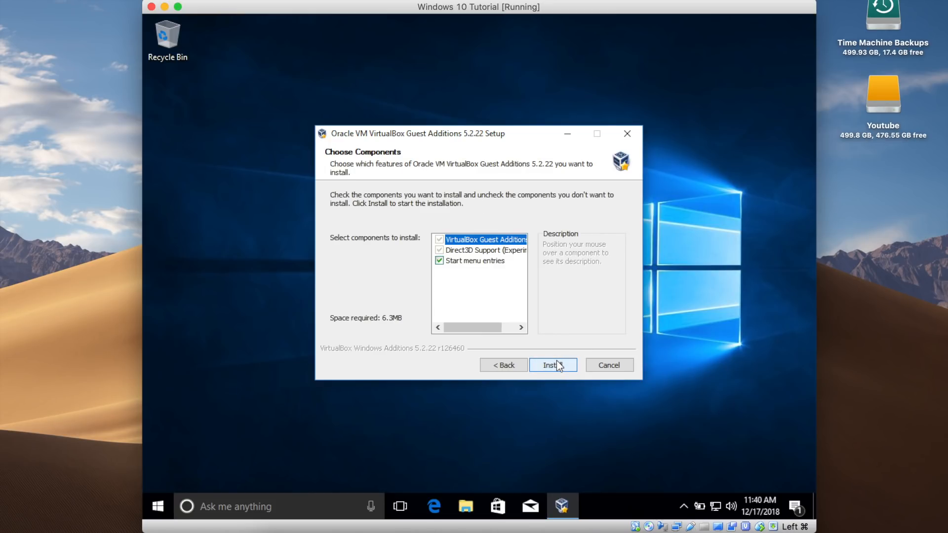
left_click(557, 362)
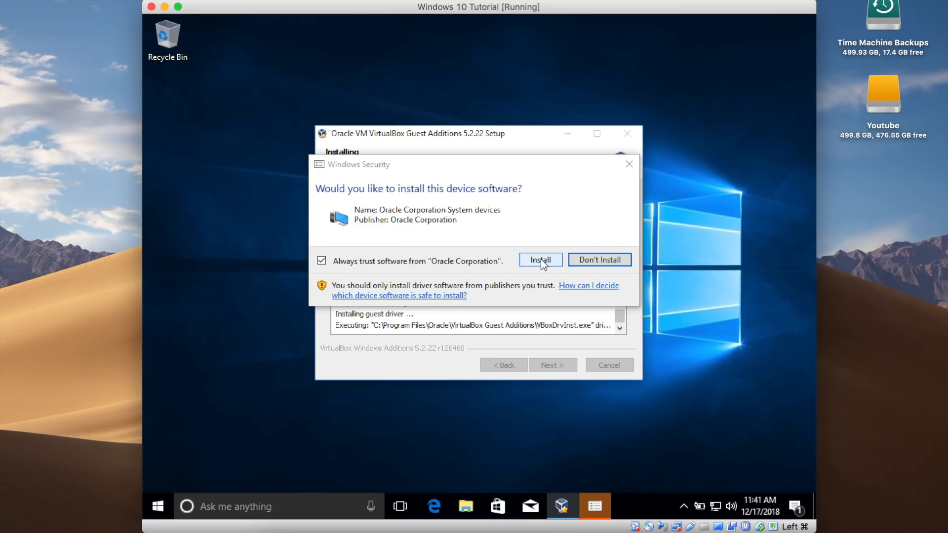
left_click(540, 258)
left_click(540, 258)
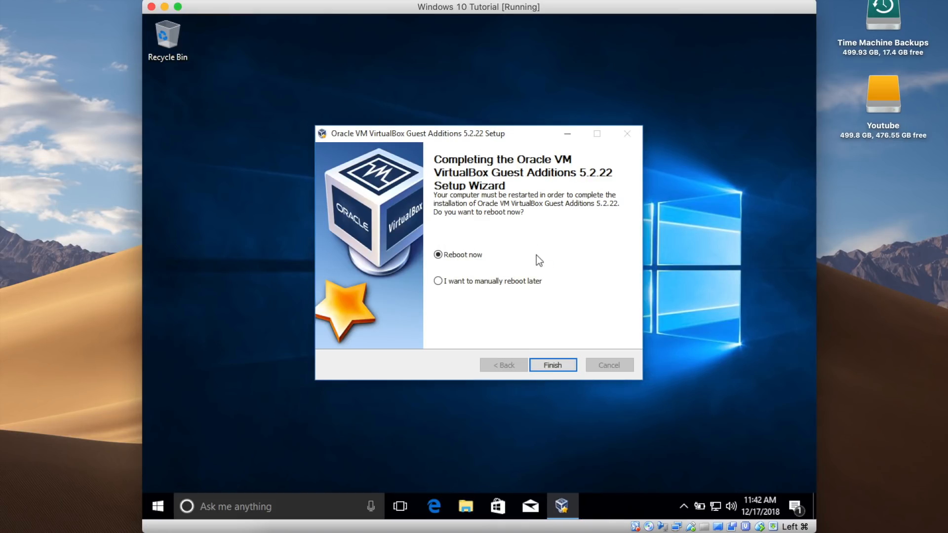
Step: Switch the virtual machine window to full screen
left_click(179, 7)
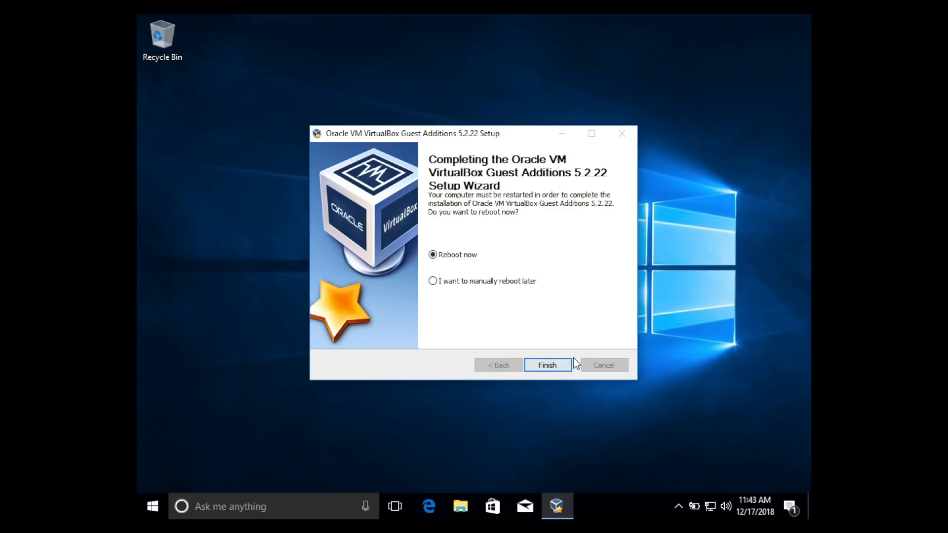
Step: Finish the Guest Additions setup, choosing to reboot the virtual machine now
left_click(551, 367)
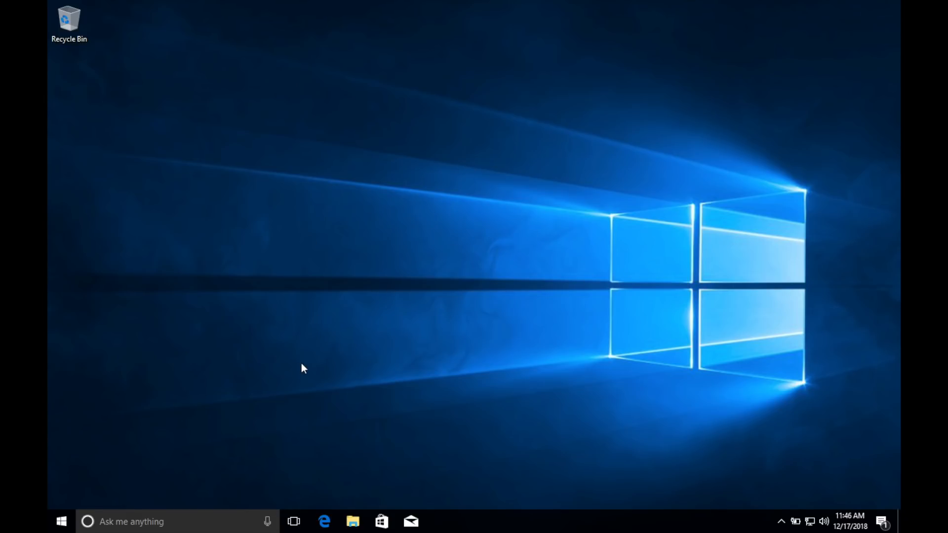
Step: Leave full screen, resize the virtual machine window to test display scaling, and return to full screen
key("super+f")
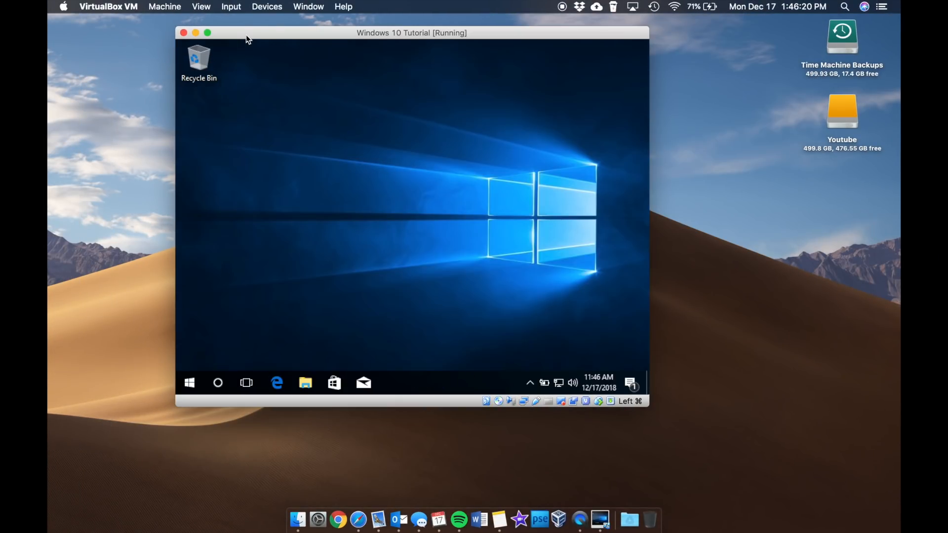
left_click_drag(248, 35, 189, 39)
left_click_drag(596, 407, 721, 453)
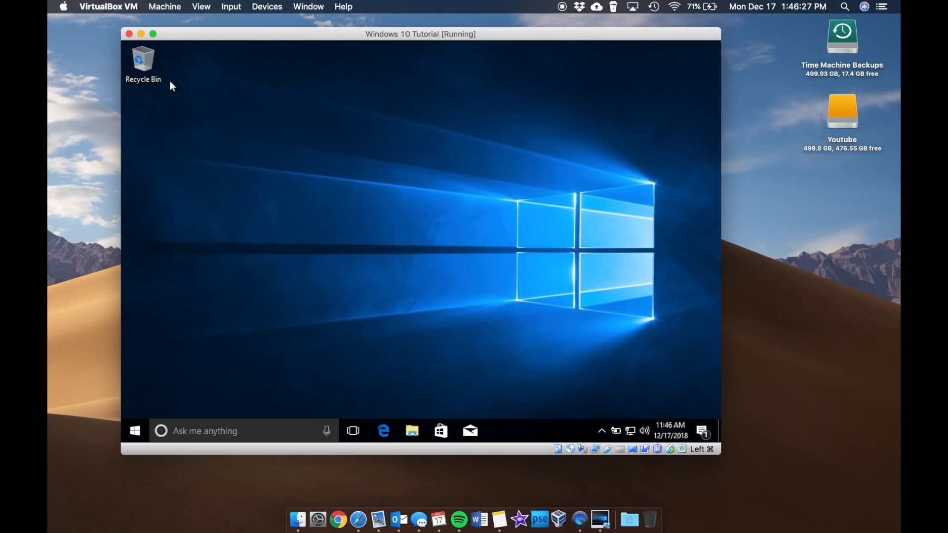
left_click(153, 33)
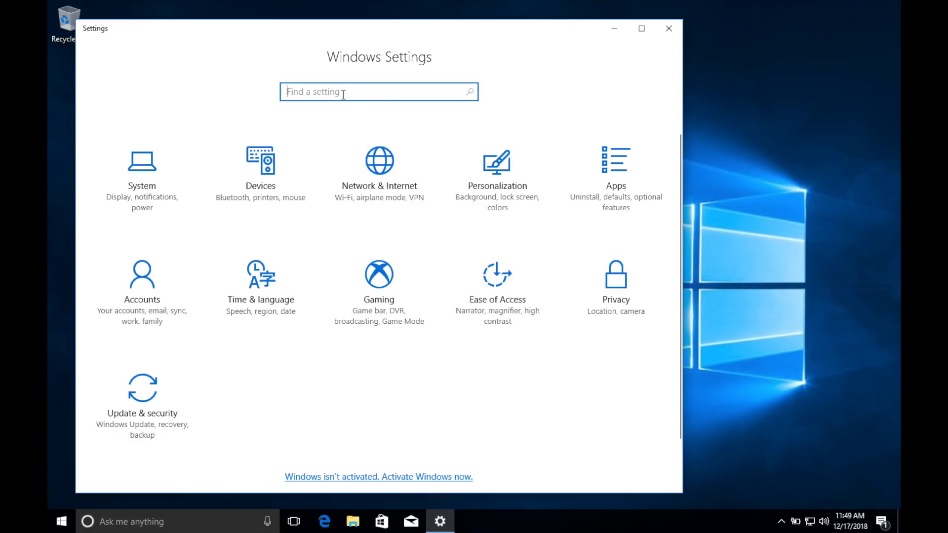
Step: Open Windows activation and its product key dialog, cancel it, and close Settings
left_click(384, 478)
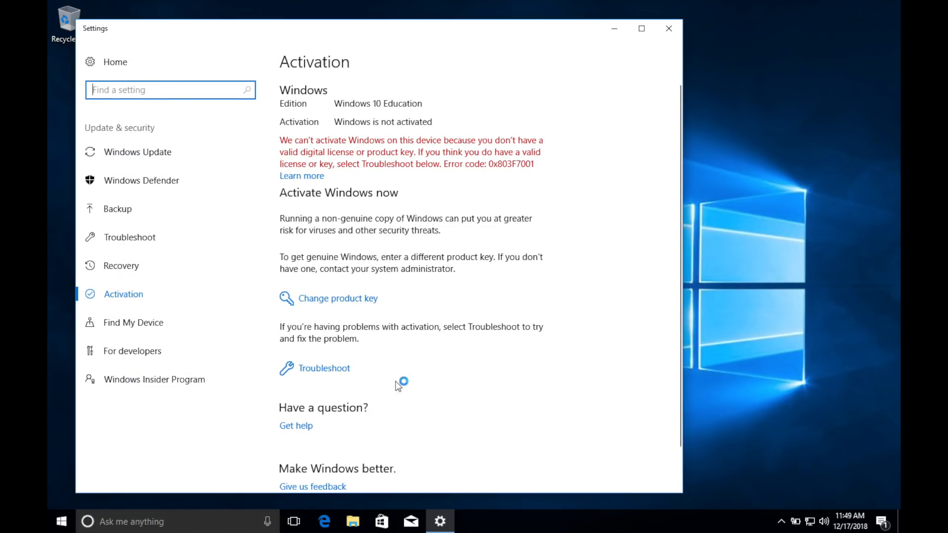
left_click(309, 299)
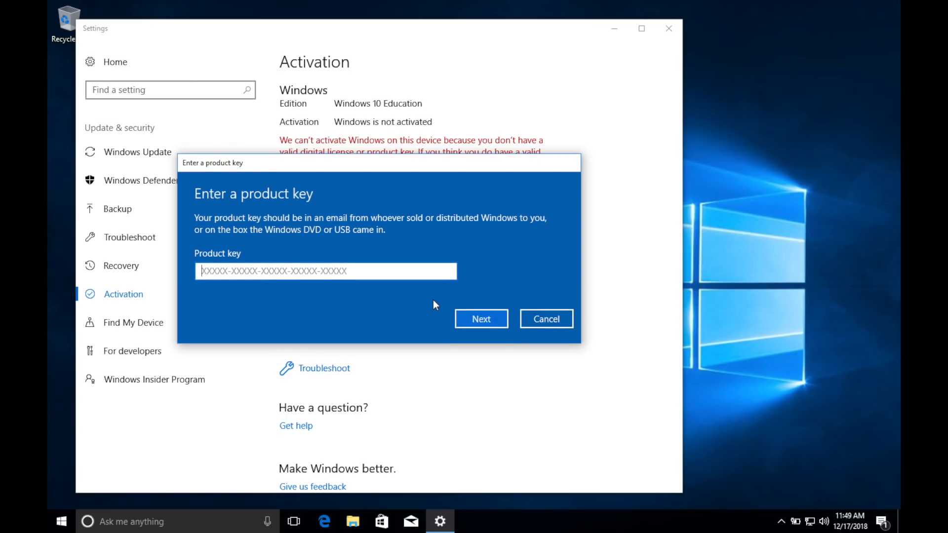
left_click(552, 322)
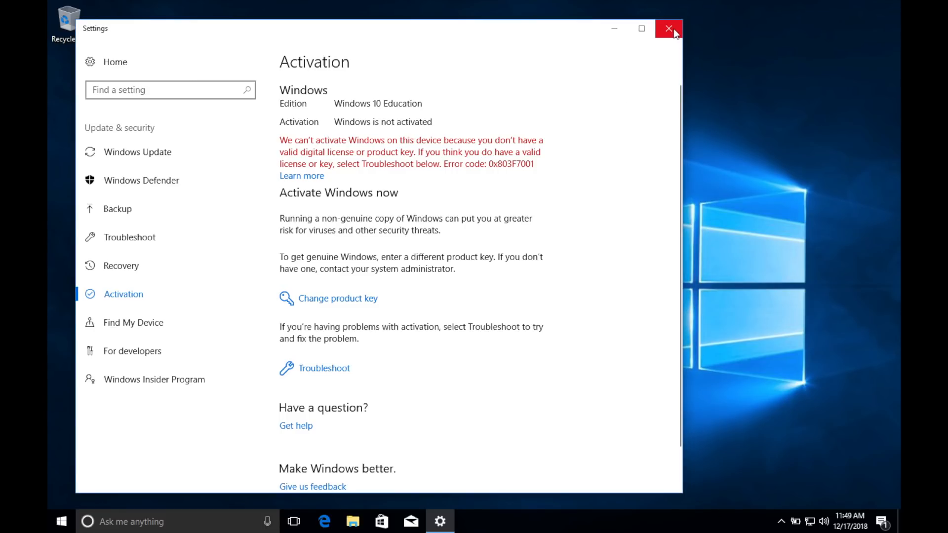
left_click(668, 28)
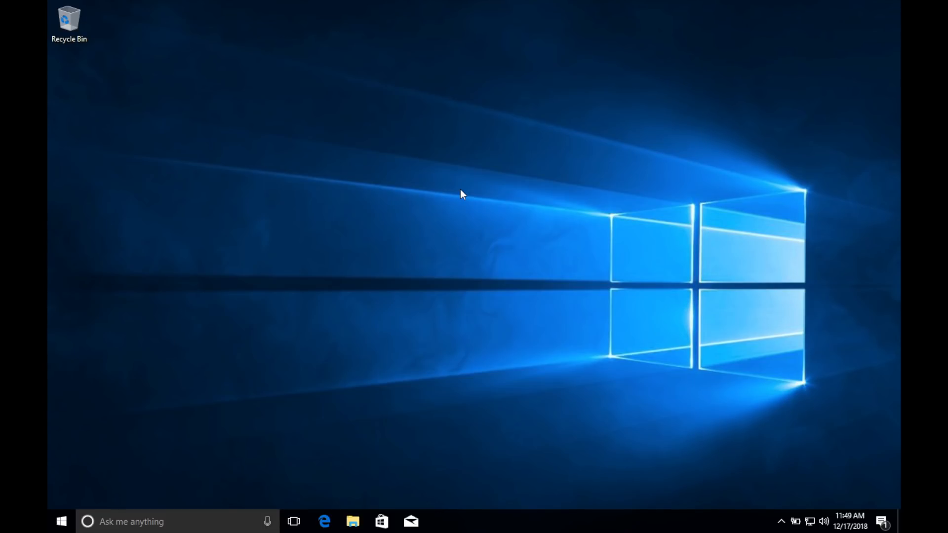